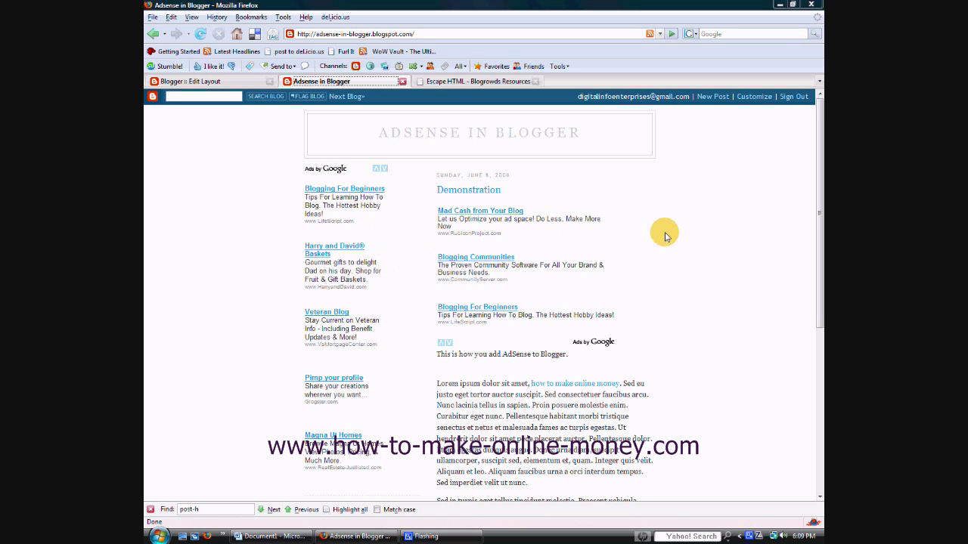
Step: Open the Demonstration post from the demo blog's home page and look over its ads
mouse_move(819, 209)
mouse_down()
mouse_move(816, 305)
mouse_move(817, 209)
mouse_up()
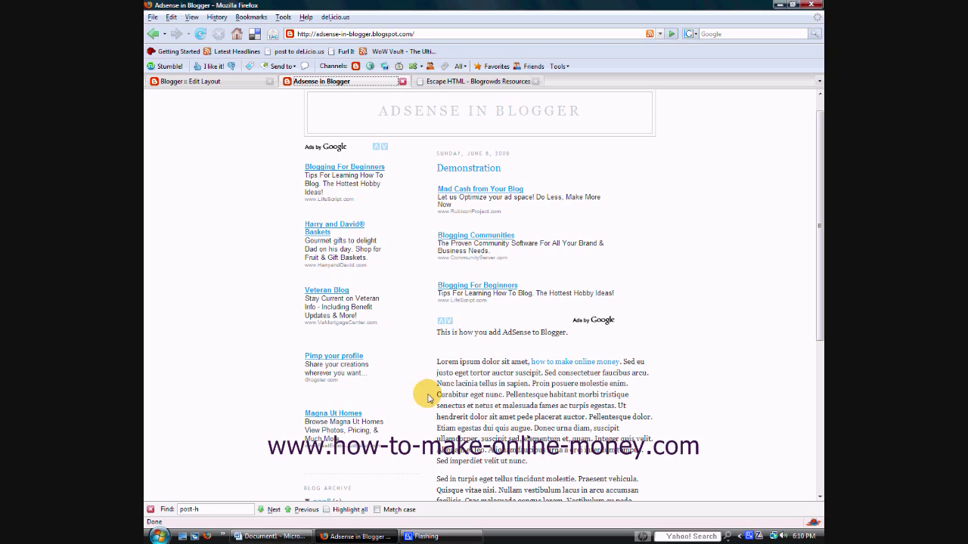
click(455, 170)
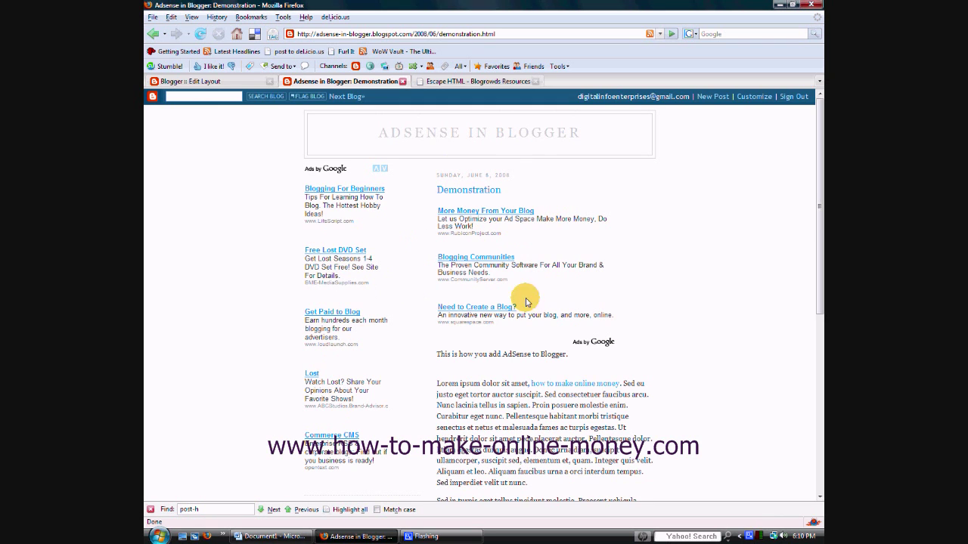
scroll(704, 342, down, 3)
scroll(705, 342, up, 2)
scroll(705, 342, up, 1)
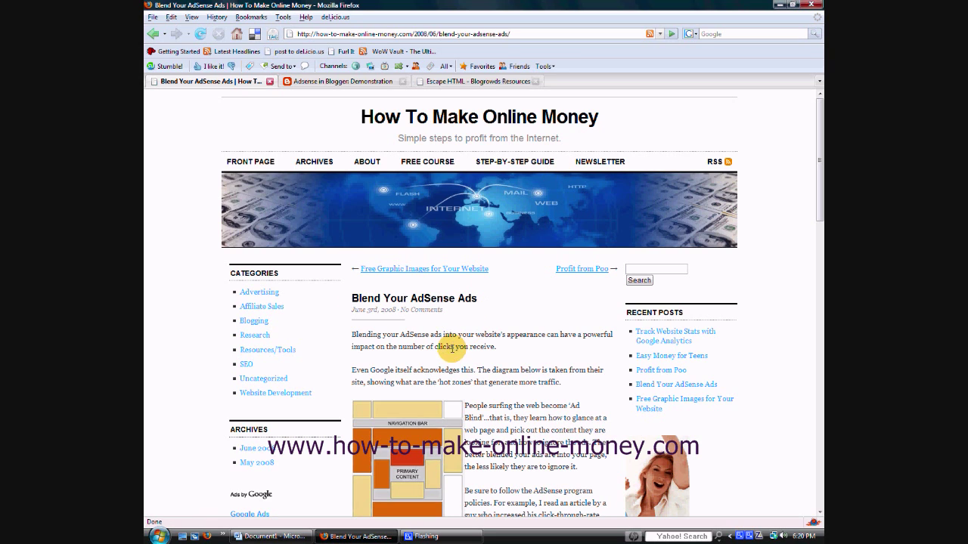
Step: Highlight the hot-zones paragraph, then scroll down to the ad hot-zones diagram
triple_click(427, 380)
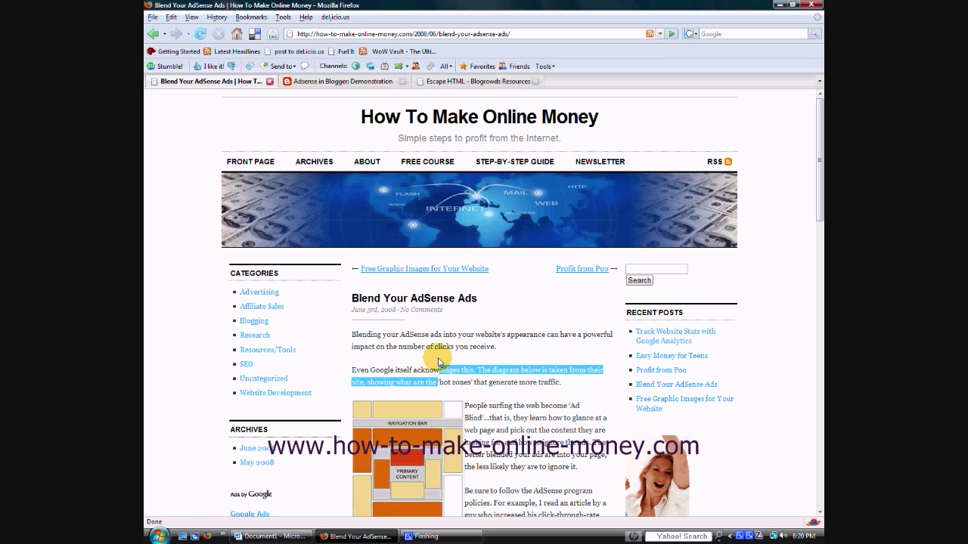
scroll(438, 363, down, 1)
click(470, 330)
scroll(469, 330, down, 1)
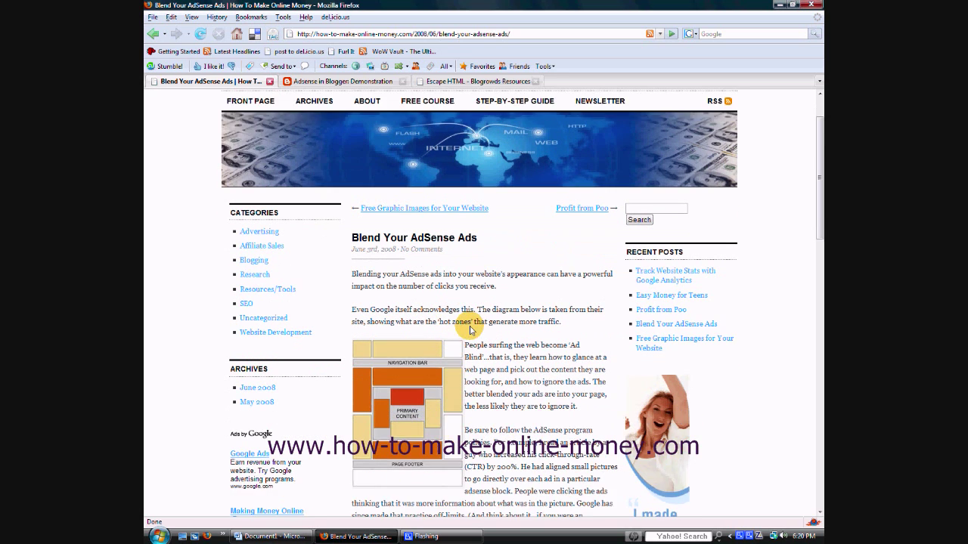
scroll(458, 322, down, 2)
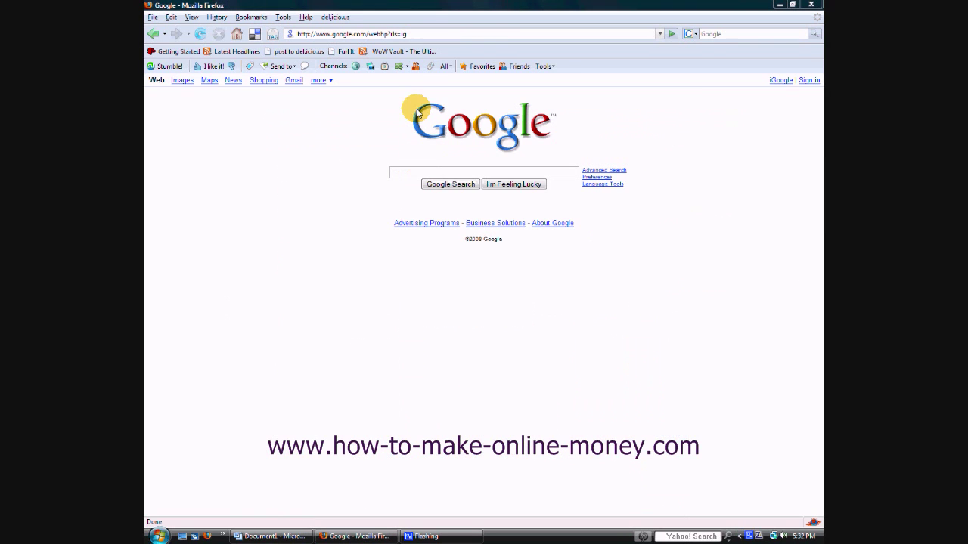
click(431, 33)
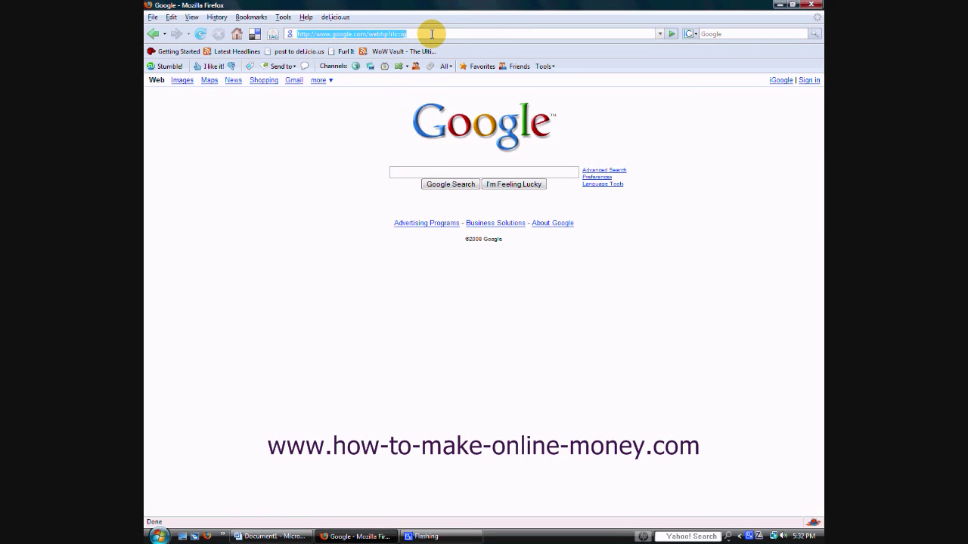
text(www.blogger.com)
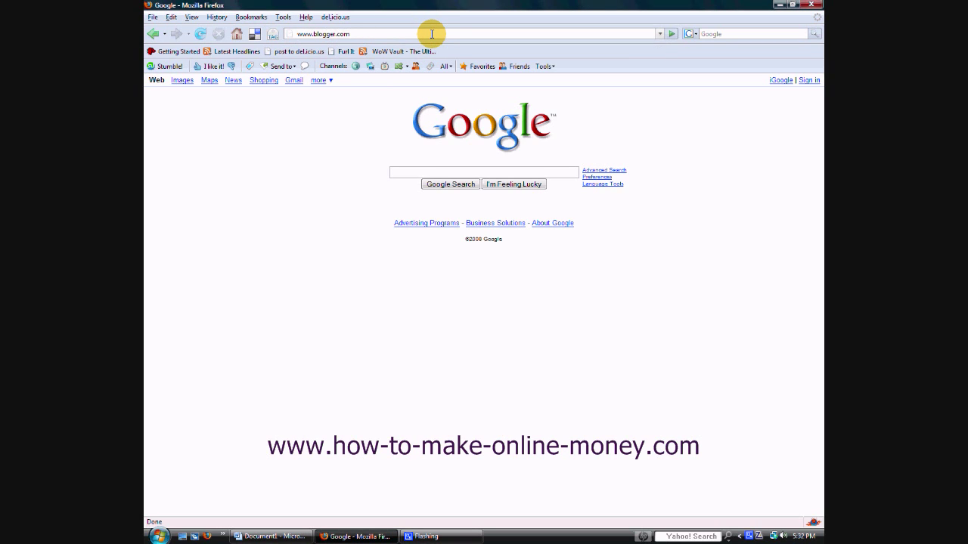
click(431, 34)
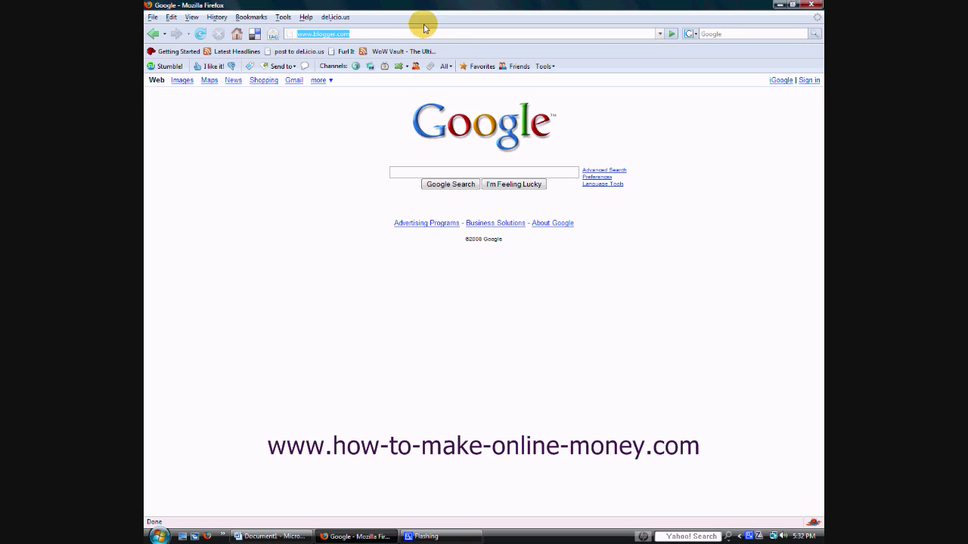
click(673, 34)
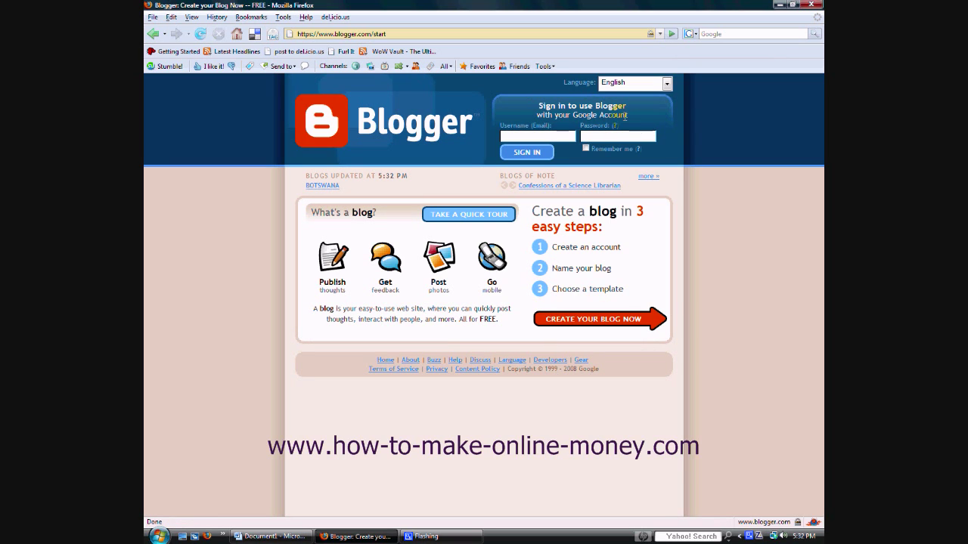
Step: Sign in to Blogger with the saved account username and its password
click(553, 137)
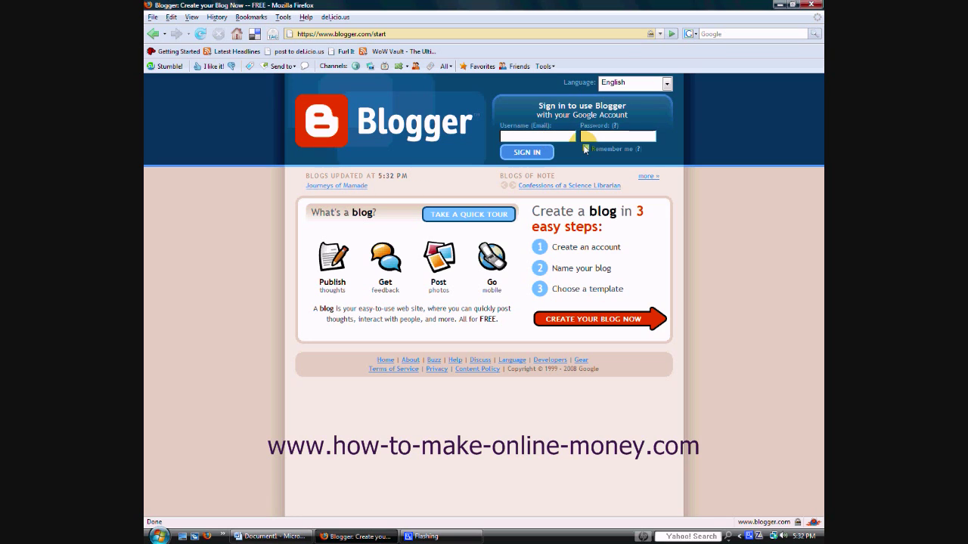
text(digit)
key(Down)
key(Return)
key(Tab)
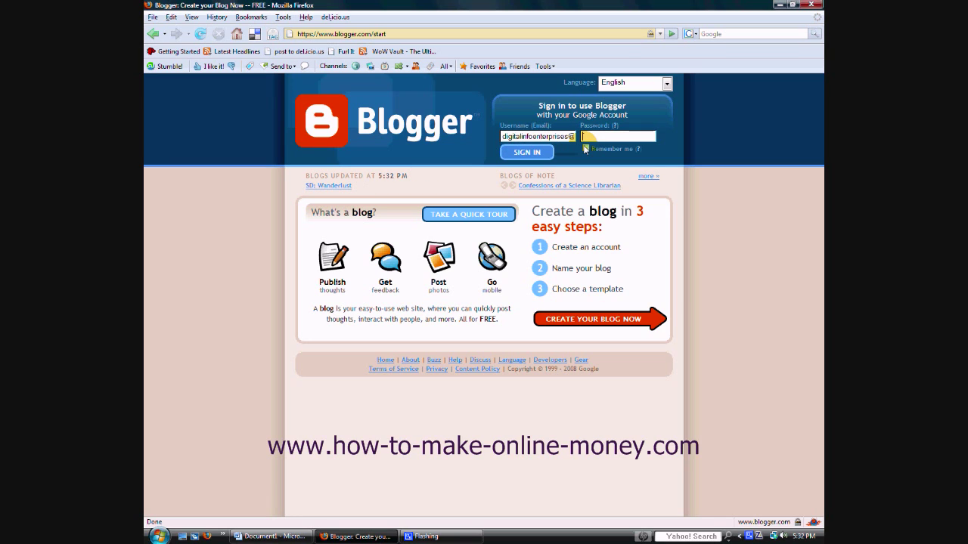
text(*****)
click(529, 152)
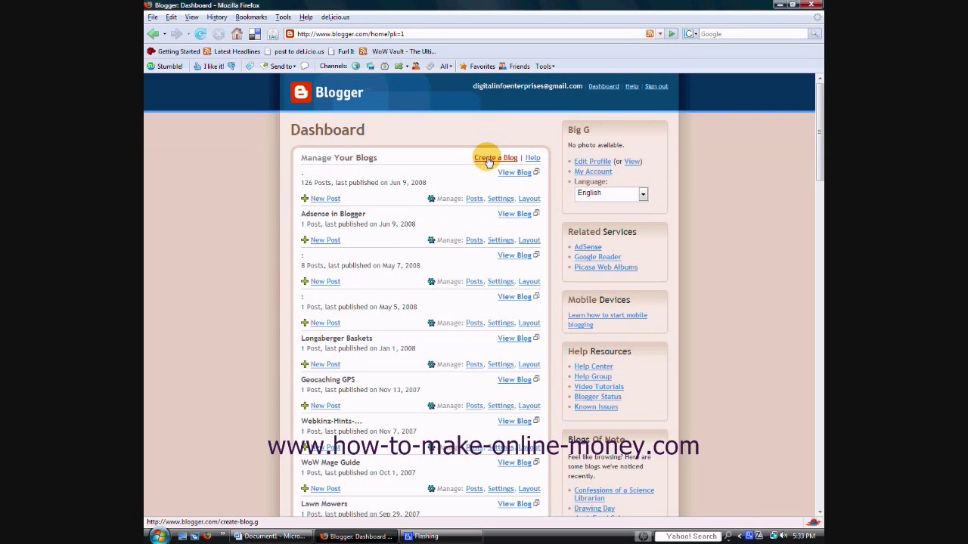
Step: Start a new blog titled 'Adsense in Blogger' and enter its address
click(488, 159)
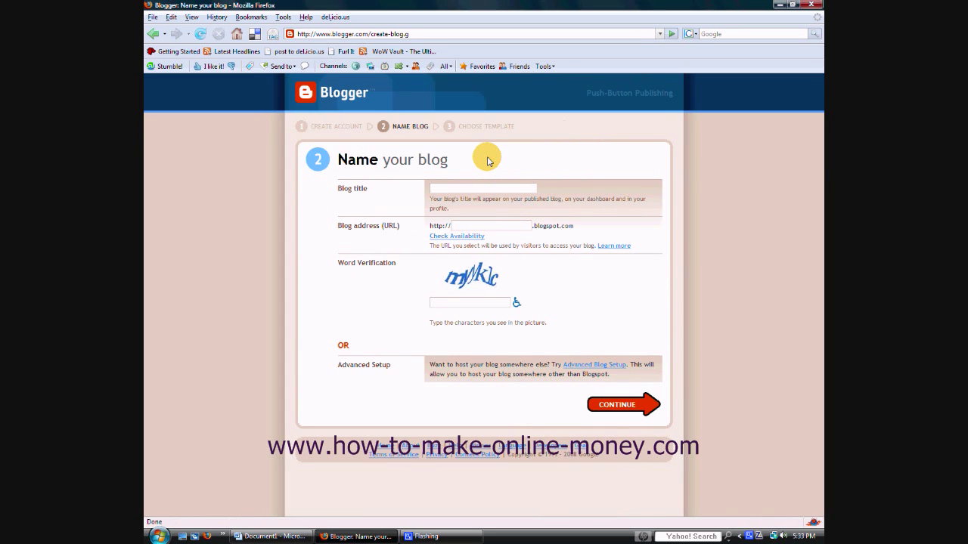
text(Adsense in Blogger)
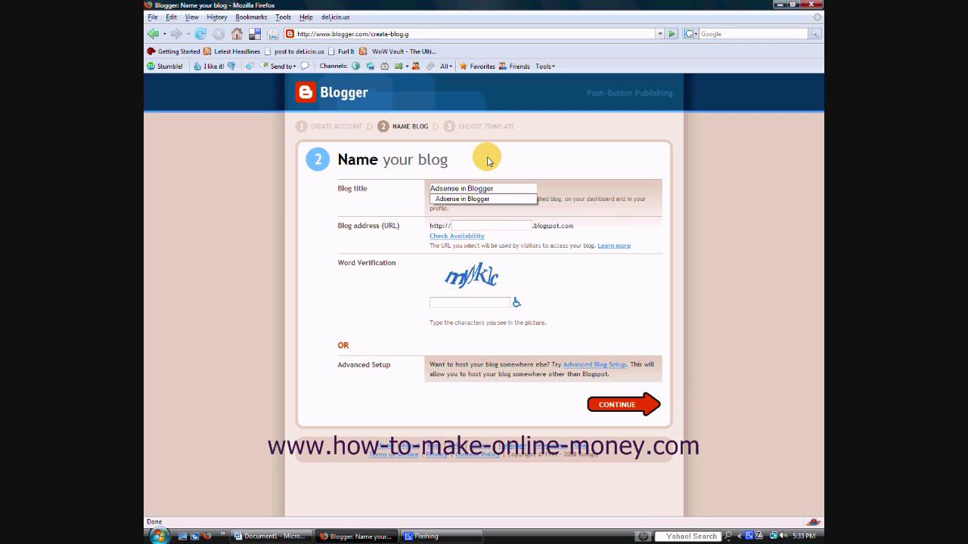
key(Tab)
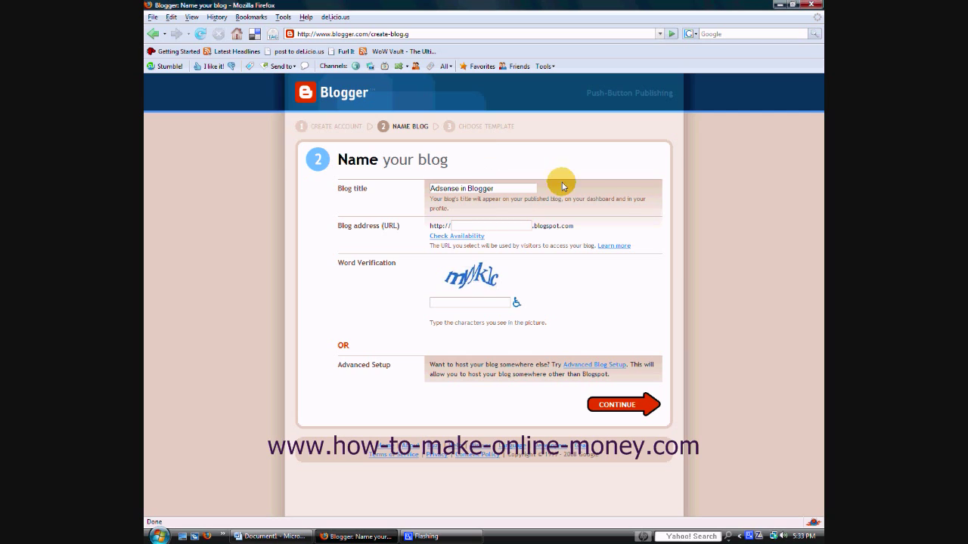
text(adsense-in-blogger)
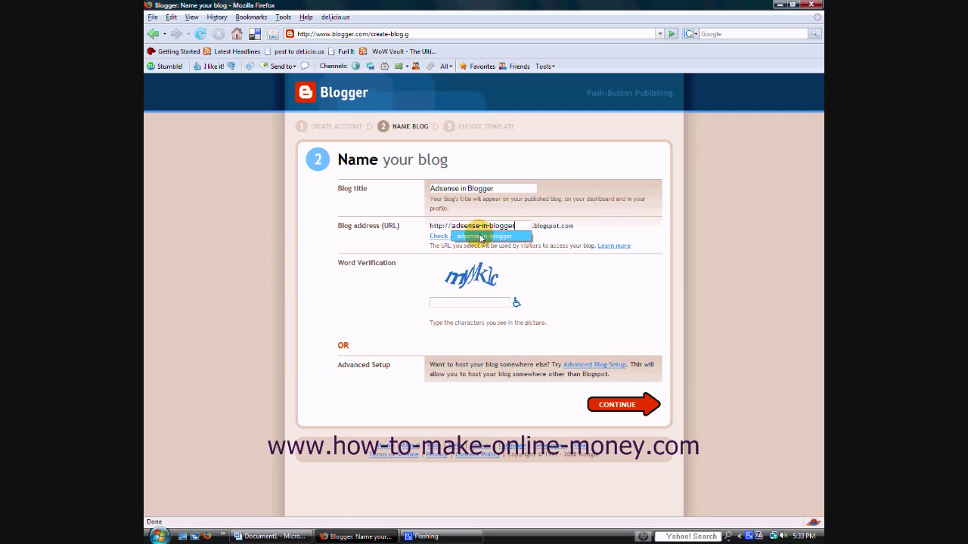
Step: Confirm the address adsense-for-blogger is available, complete word verification, and continue
click(440, 236)
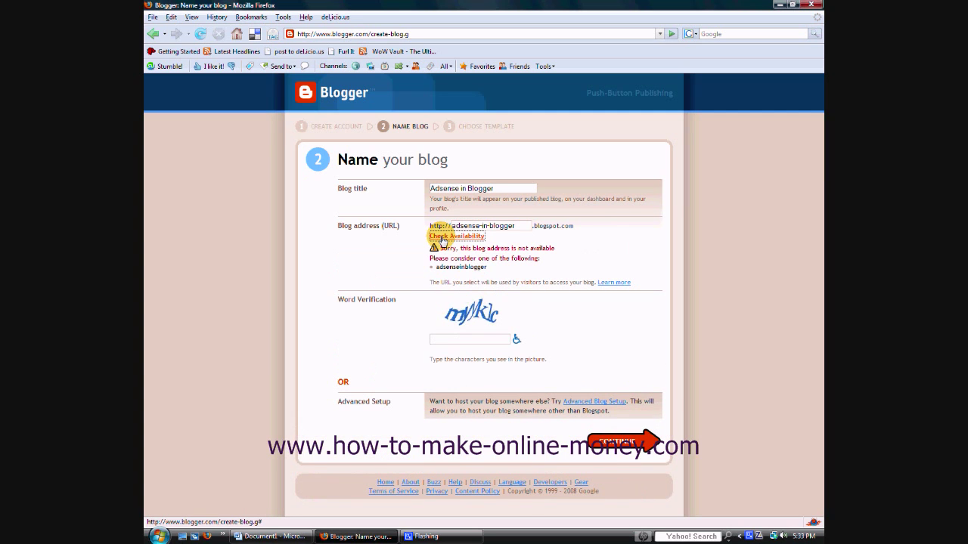
click(504, 246)
text(for)
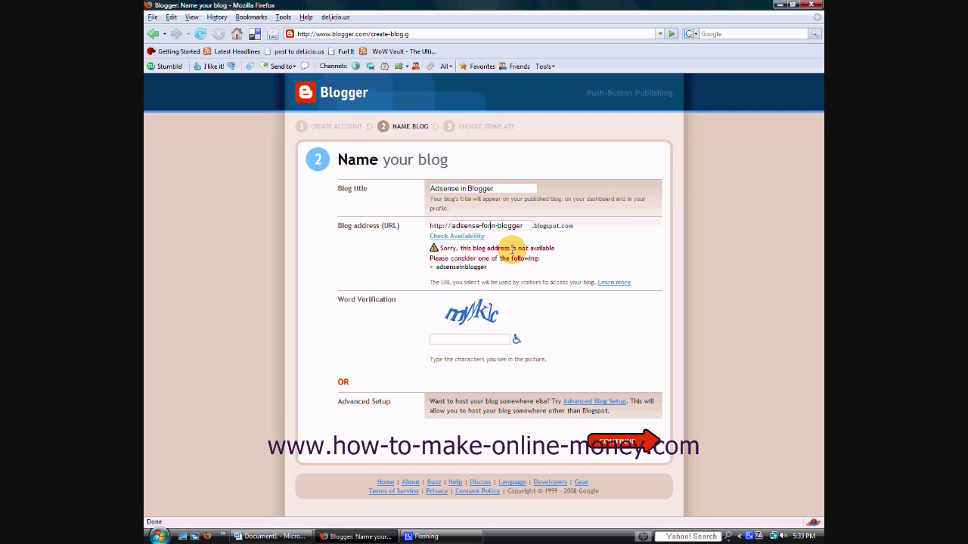
click(474, 238)
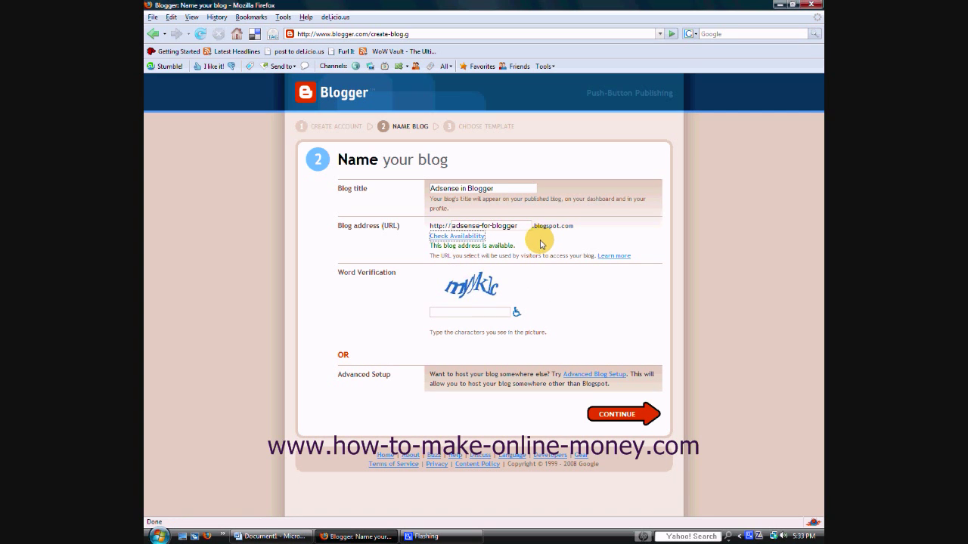
click(468, 310)
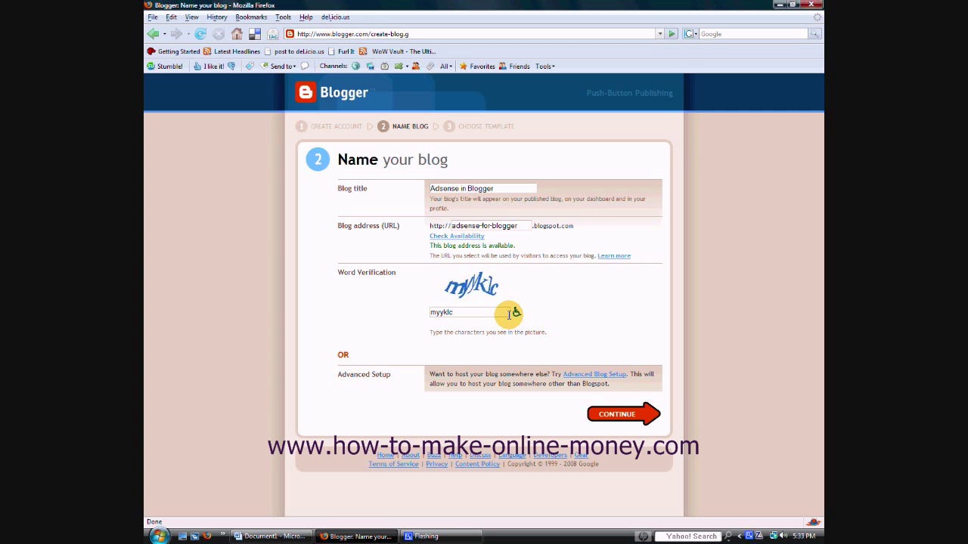
click(619, 414)
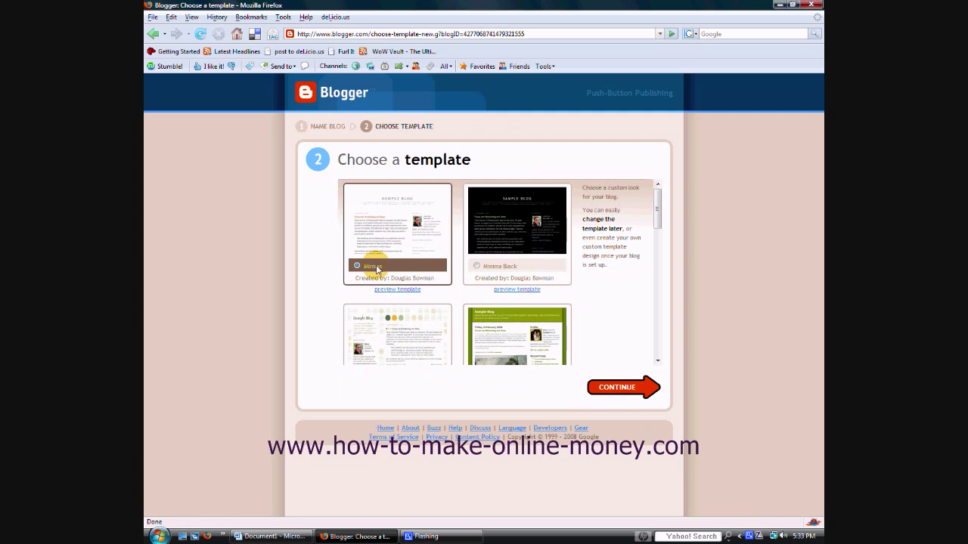
Step: Keep the Minima template and begin a first post titled 'My First Post'
click(620, 387)
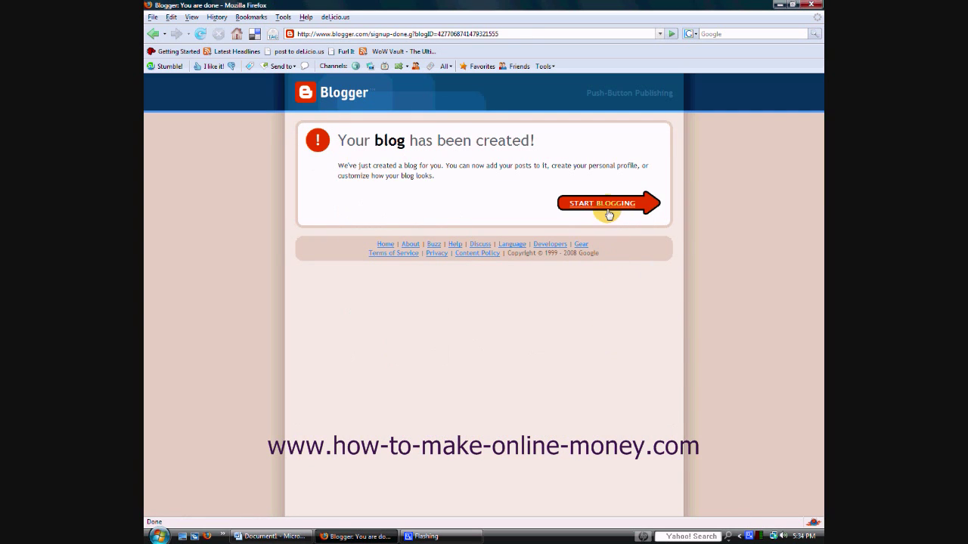
click(602, 204)
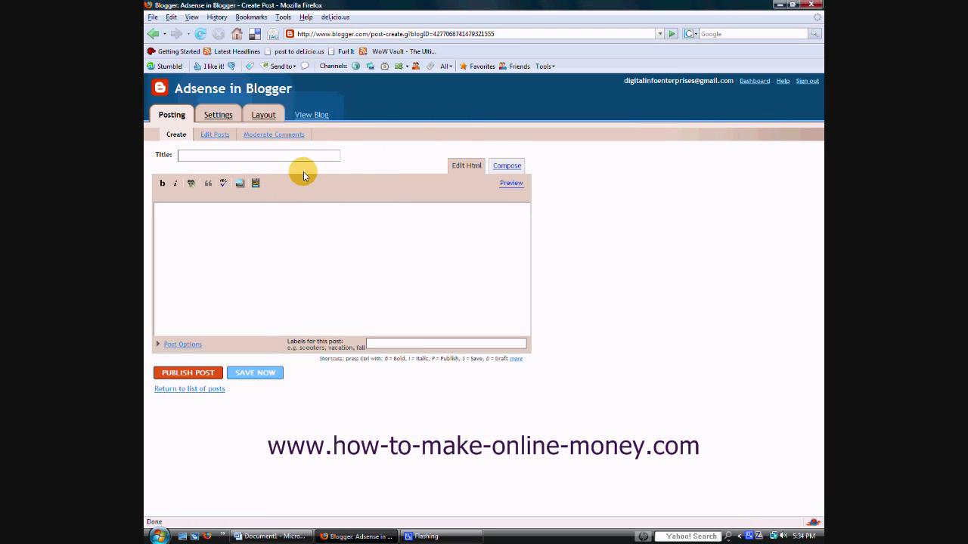
click(291, 155)
text(y First Post)
text(demo)
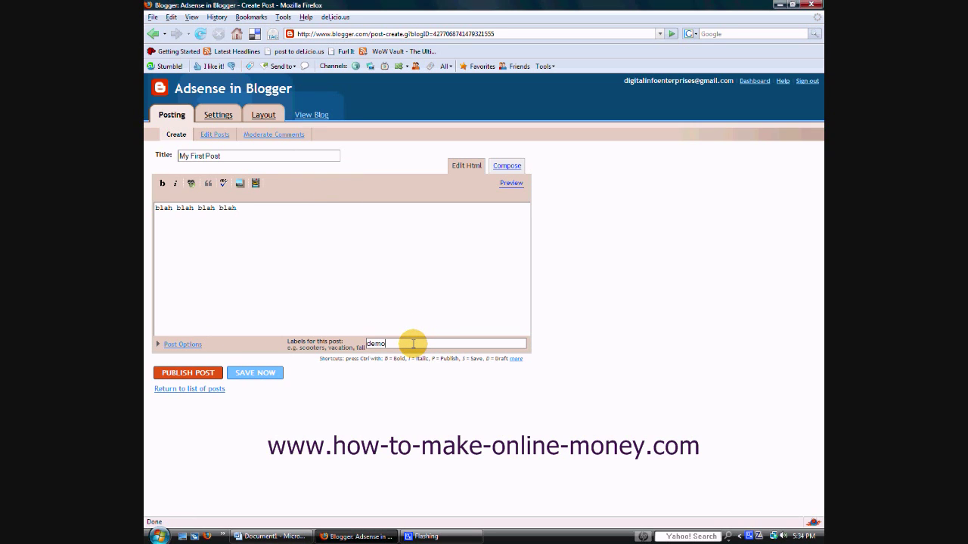
Step: Publish the post labelled demo, view the blog, and go to its Page Elements layout
click(195, 375)
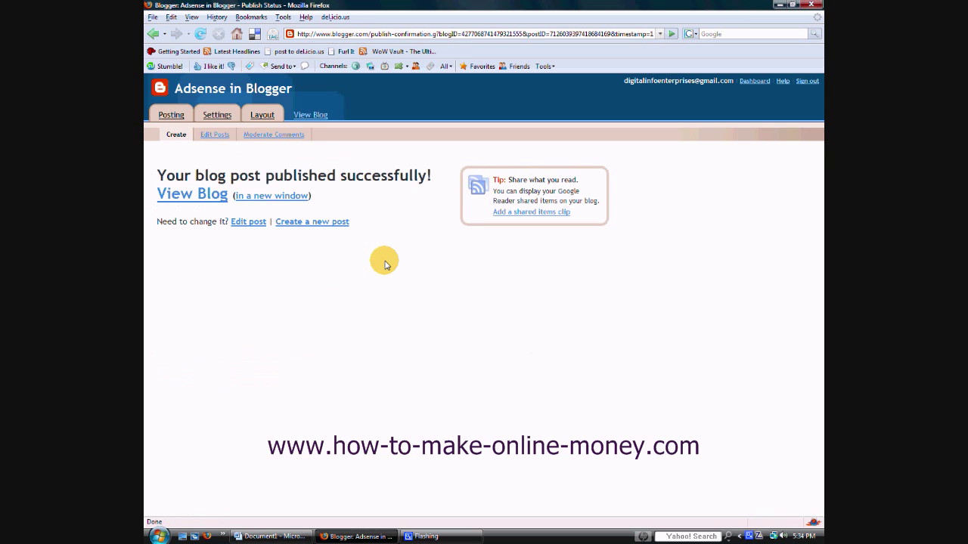
click(314, 117)
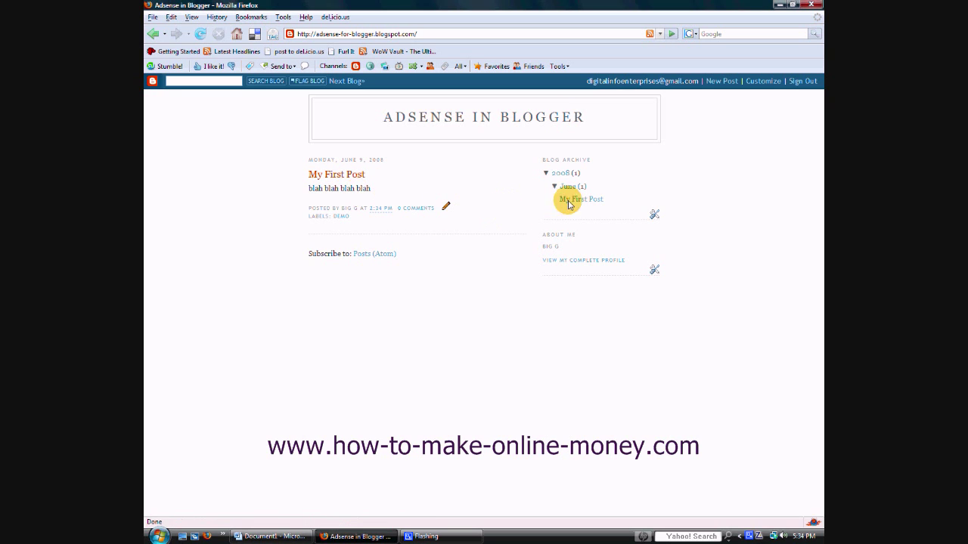
click(763, 81)
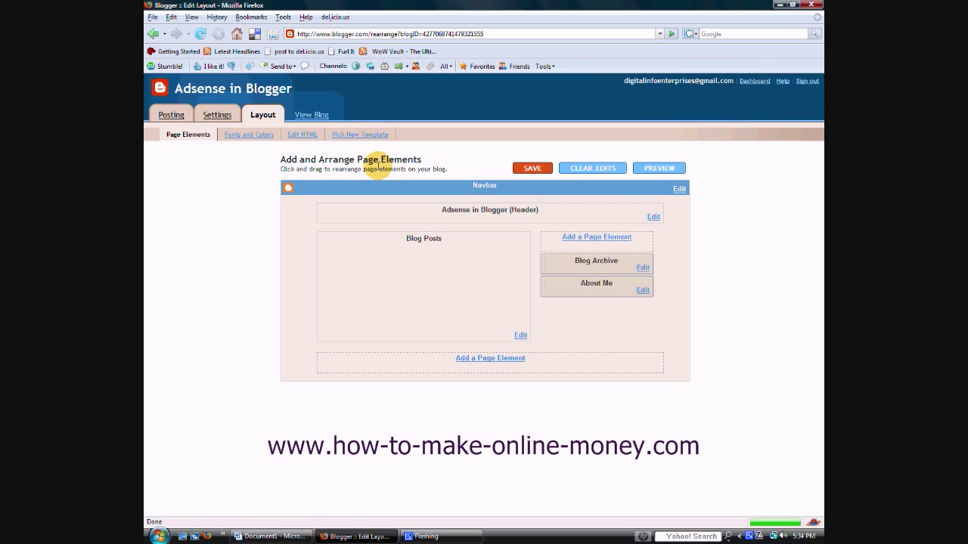
Step: Switch the blog to the Minima Lefty template, save it, and view the blog
click(359, 137)
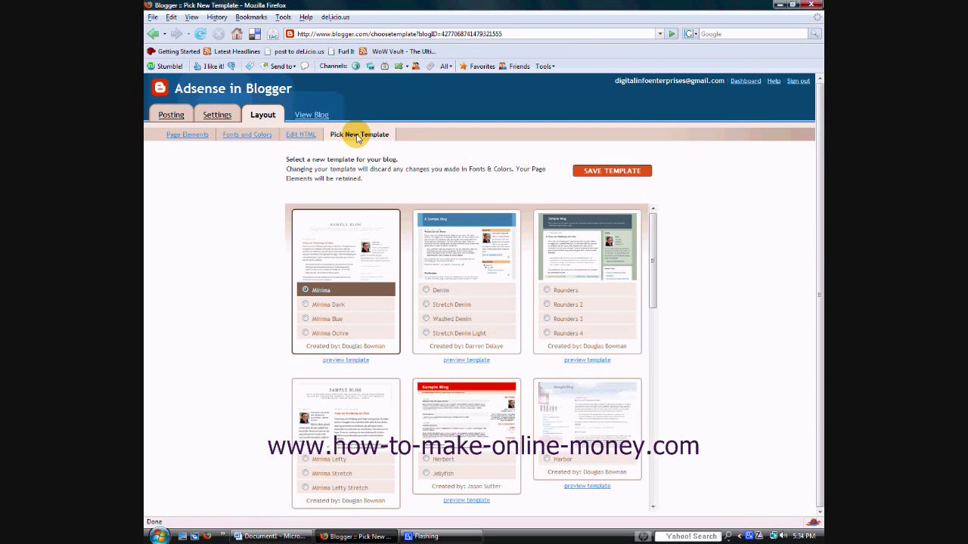
click(310, 459)
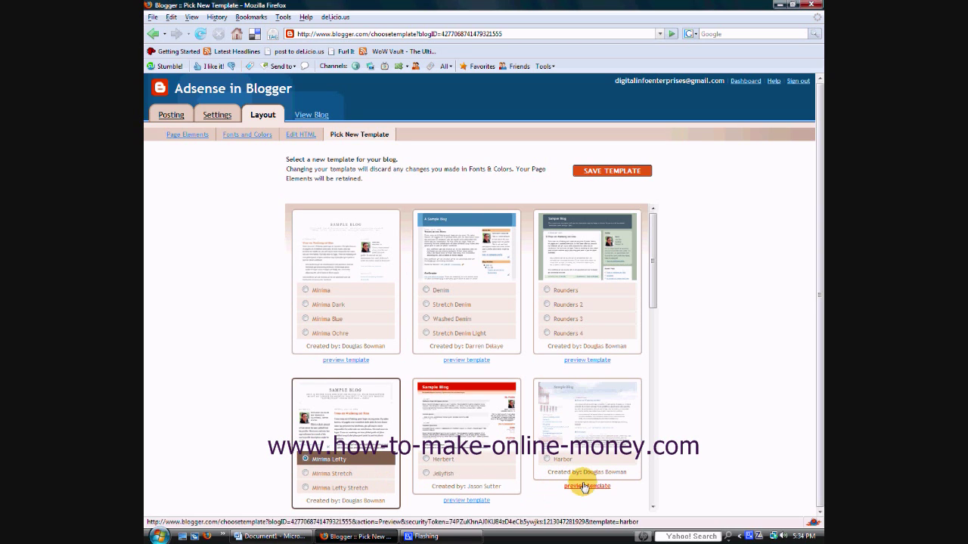
click(620, 172)
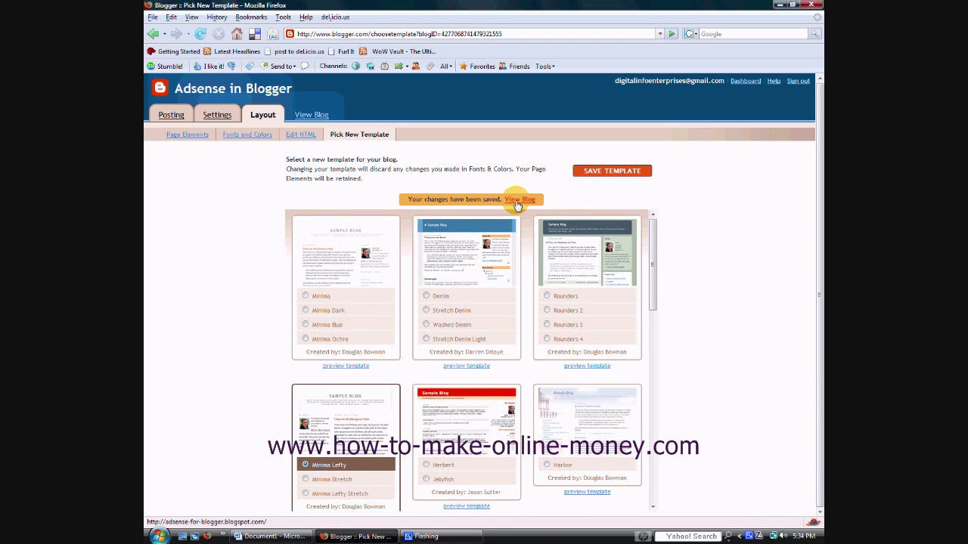
click(518, 201)
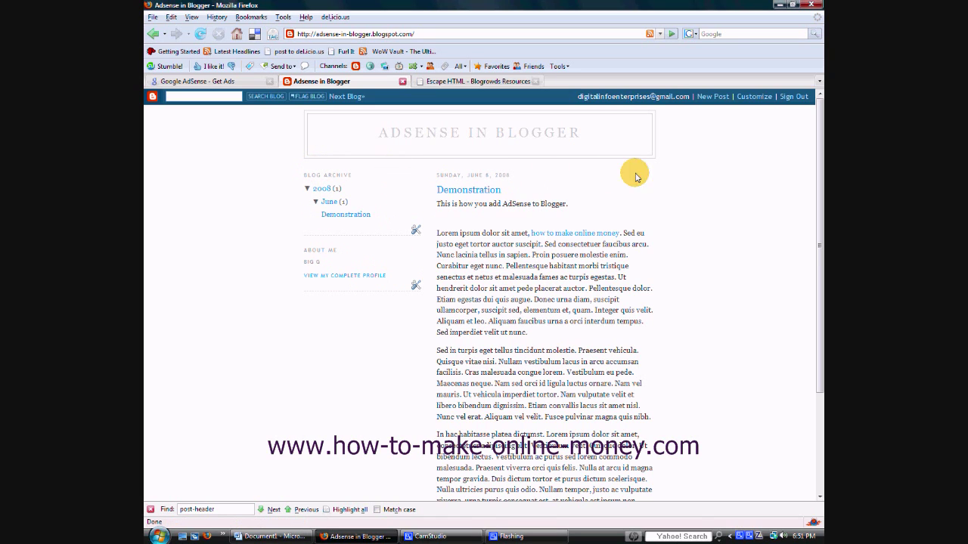
Step: Add a new AdSense page element to the sidebar in the layout editor
click(755, 96)
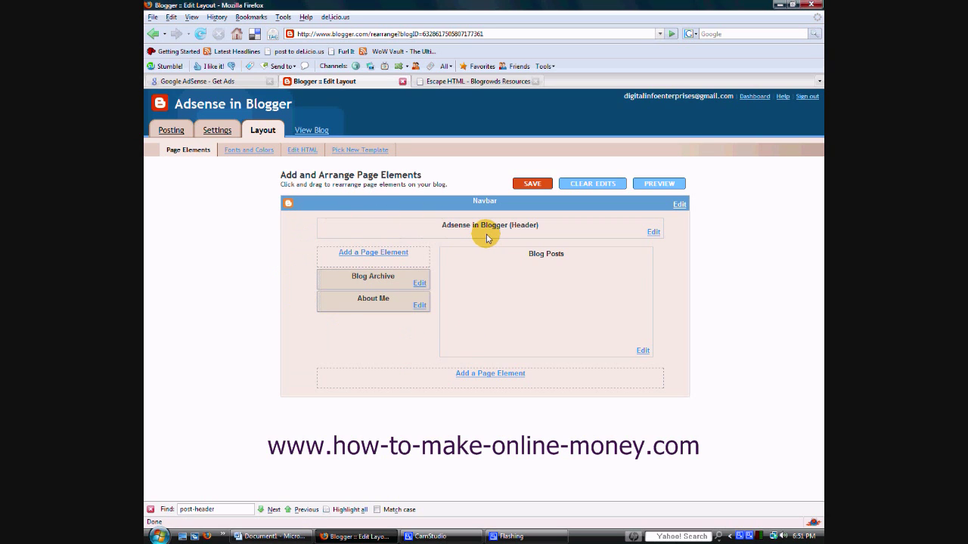
click(376, 256)
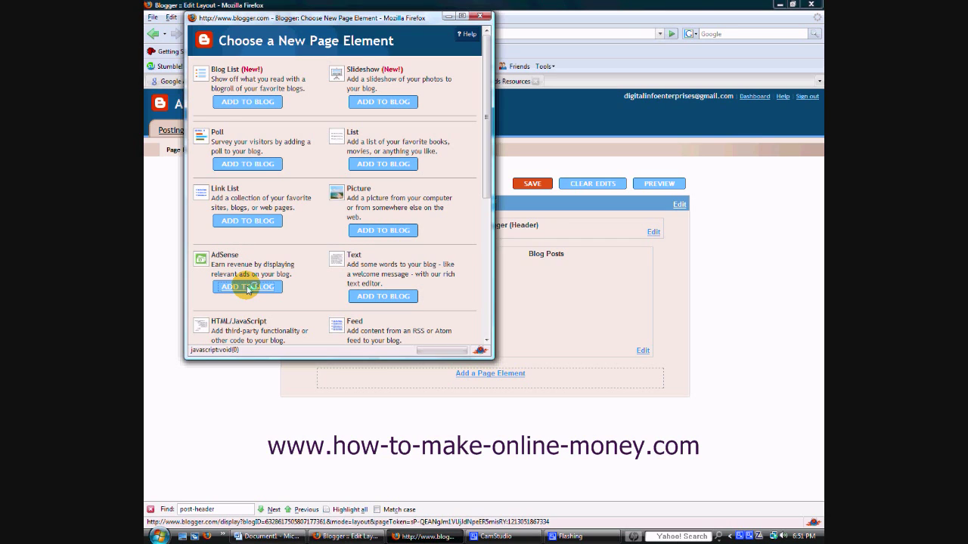
click(248, 288)
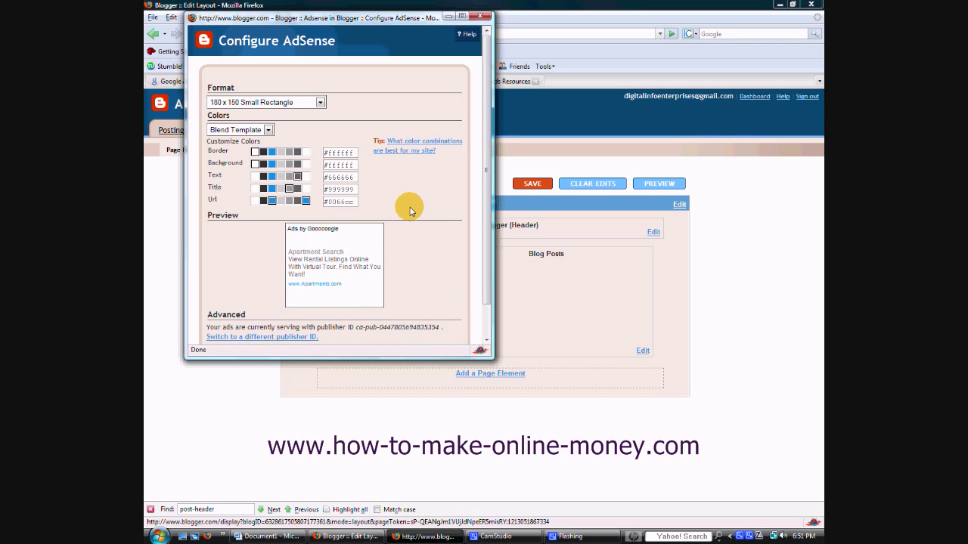
Step: Make the AdSense element a 160 x 600 banner: white background, #333333 text, #0066CC titles
click(319, 102)
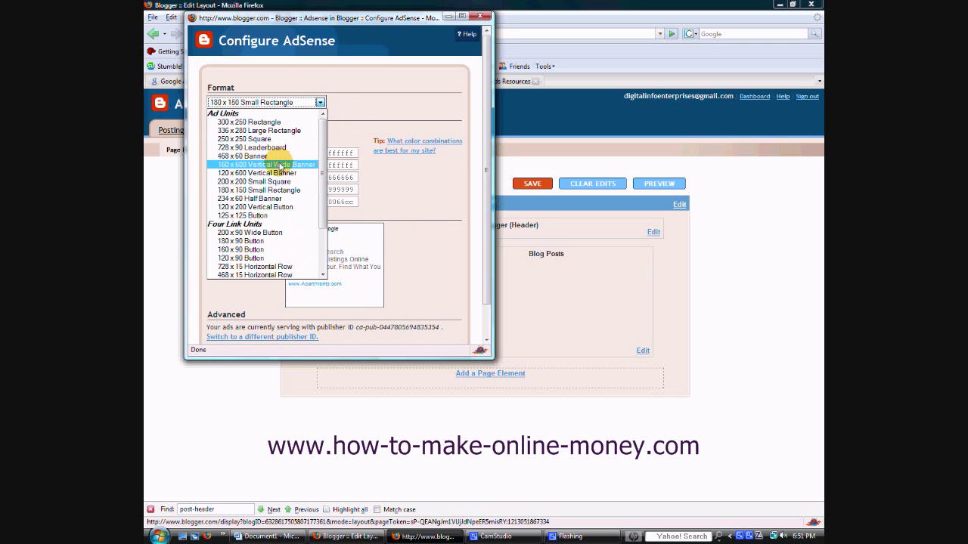
click(280, 165)
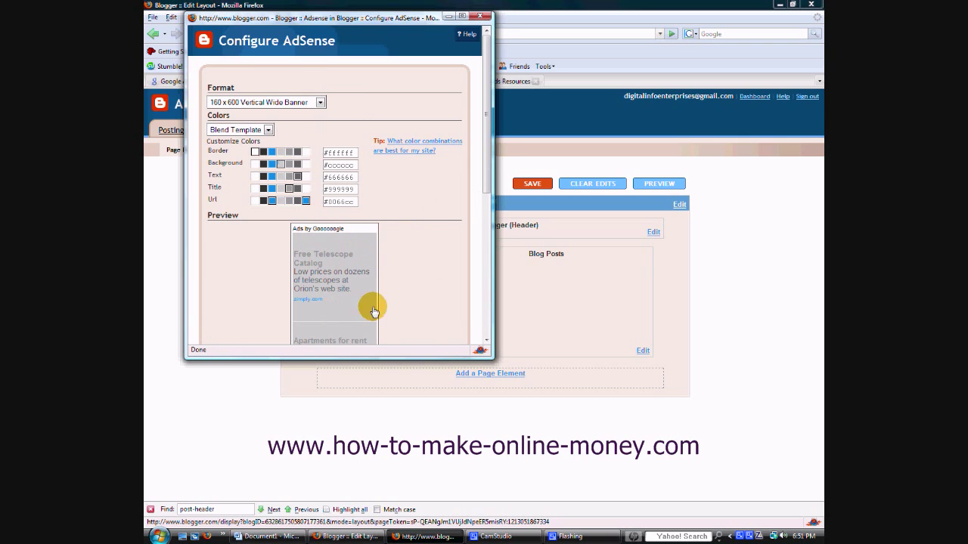
drag(488, 184, 490, 183)
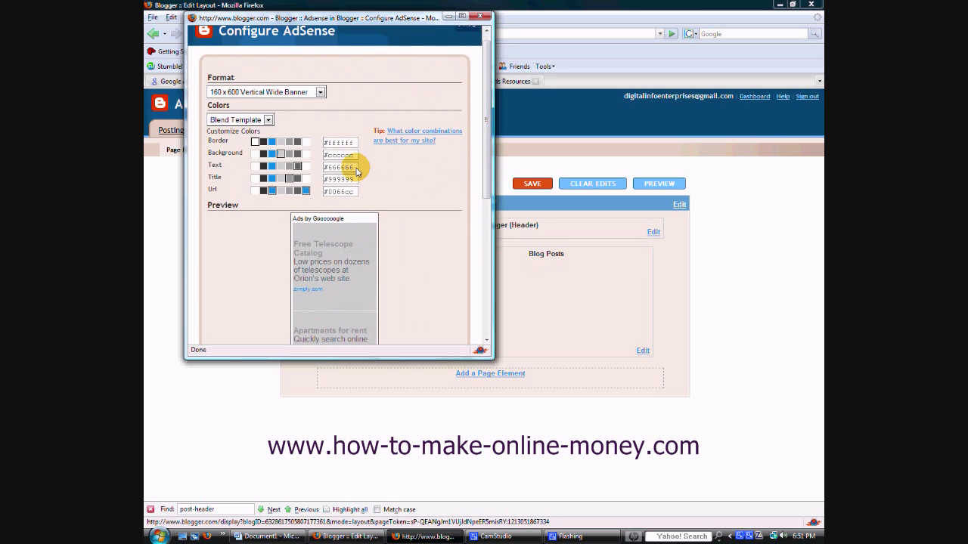
click(255, 155)
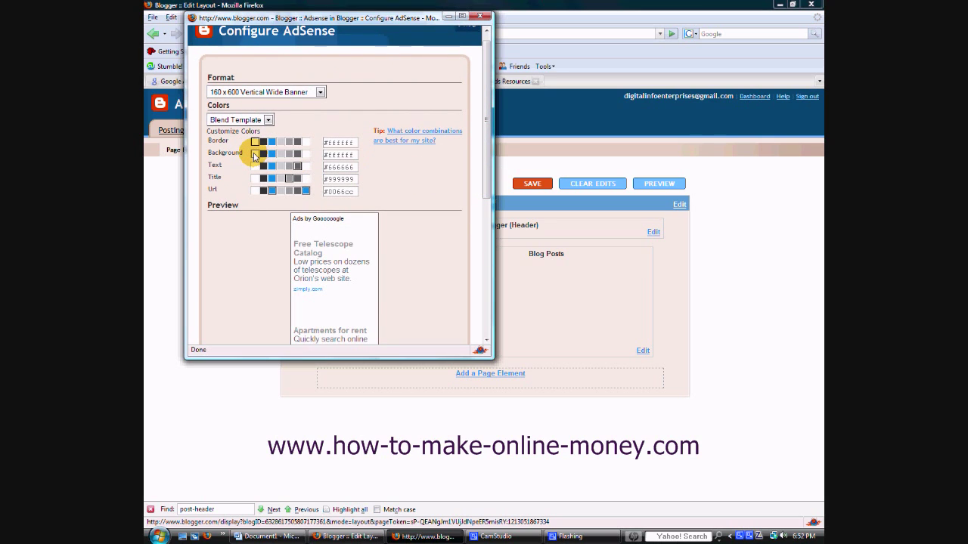
click(262, 169)
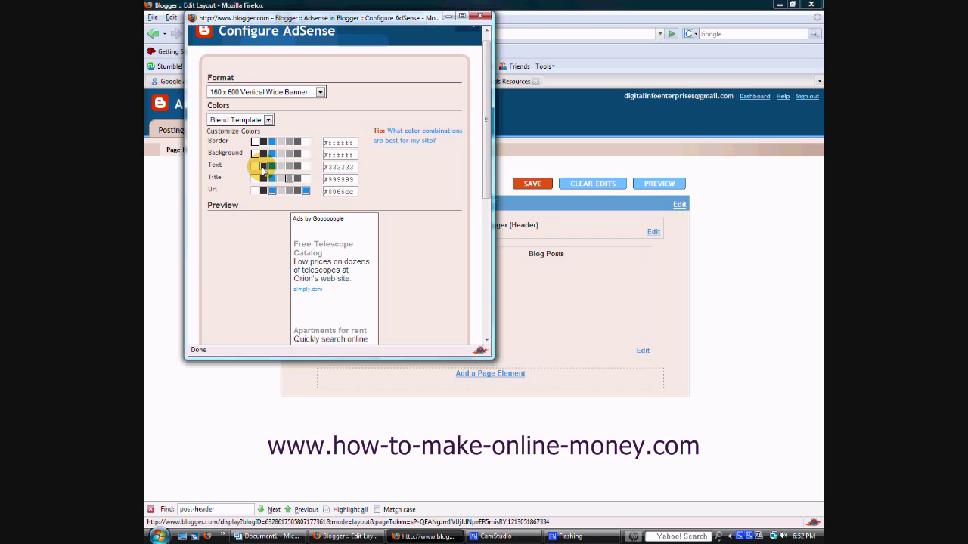
click(272, 178)
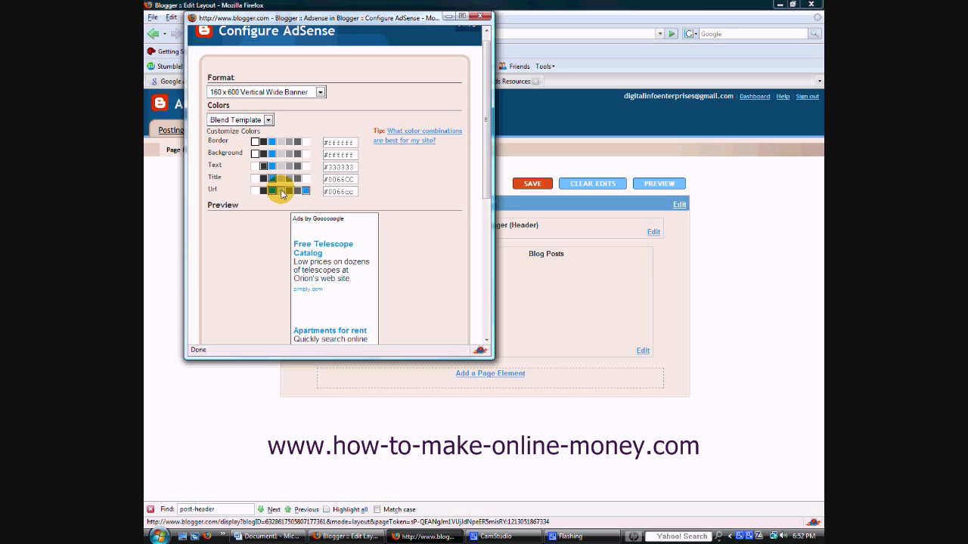
drag(481, 169, 486, 188)
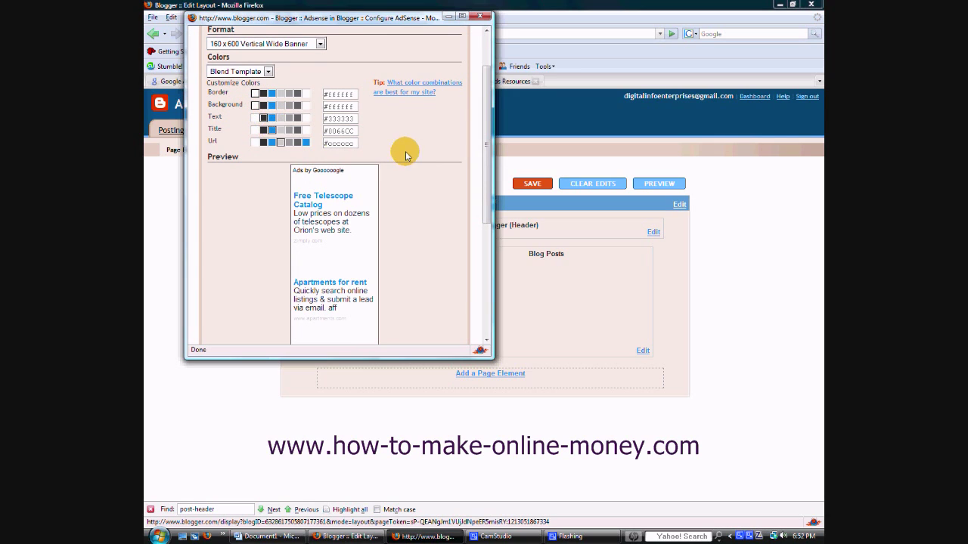
drag(486, 147, 486, 257)
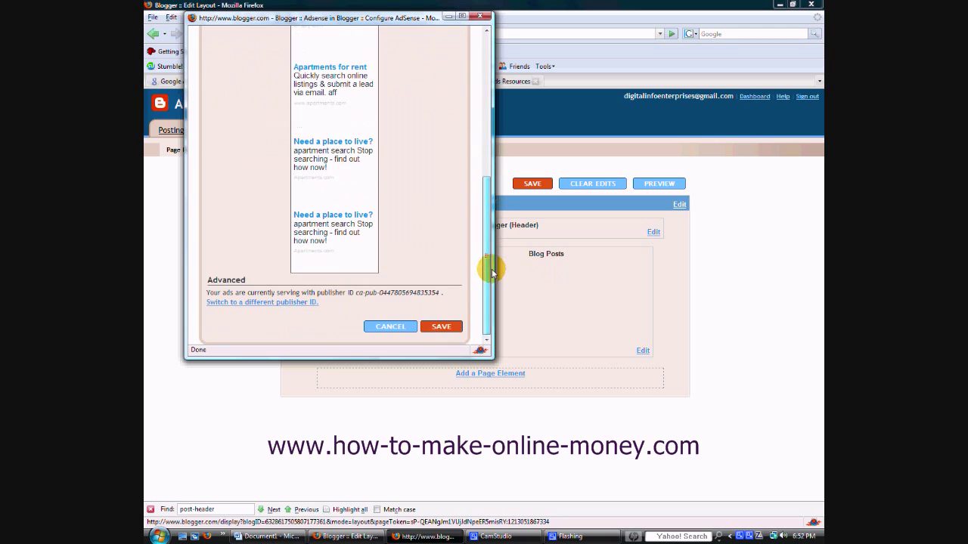
click(436, 328)
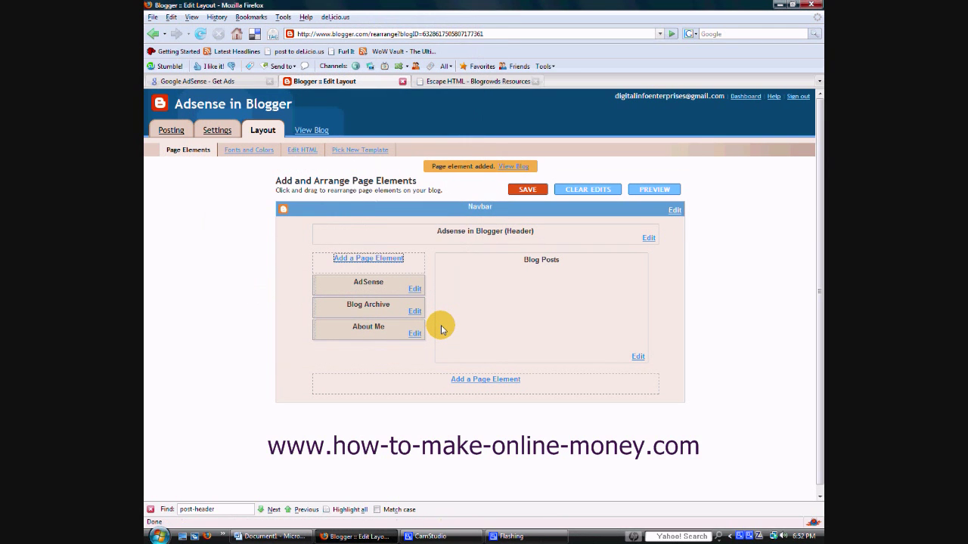
Step: Save the layout, check the sidebar ad tower on the live blog, then bring up AdSense Setup
click(527, 189)
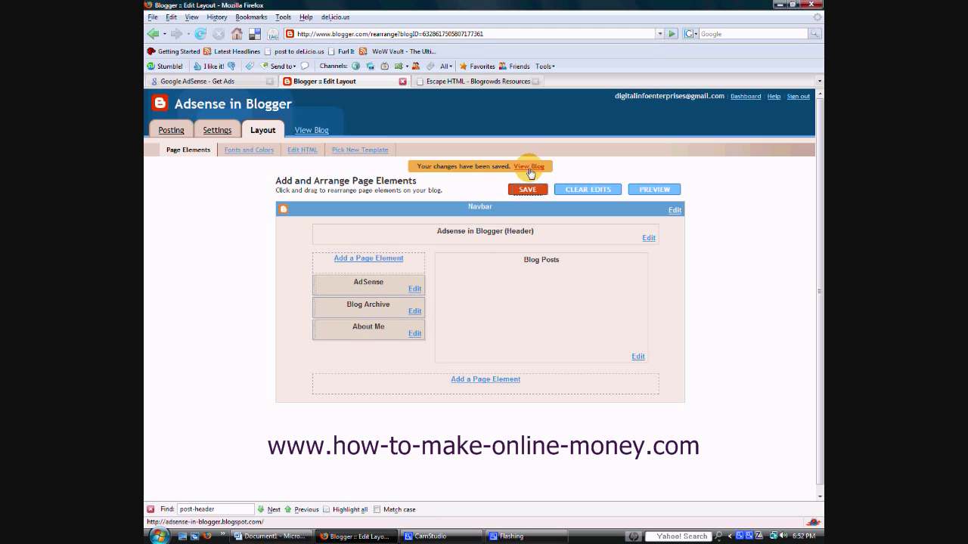
click(530, 172)
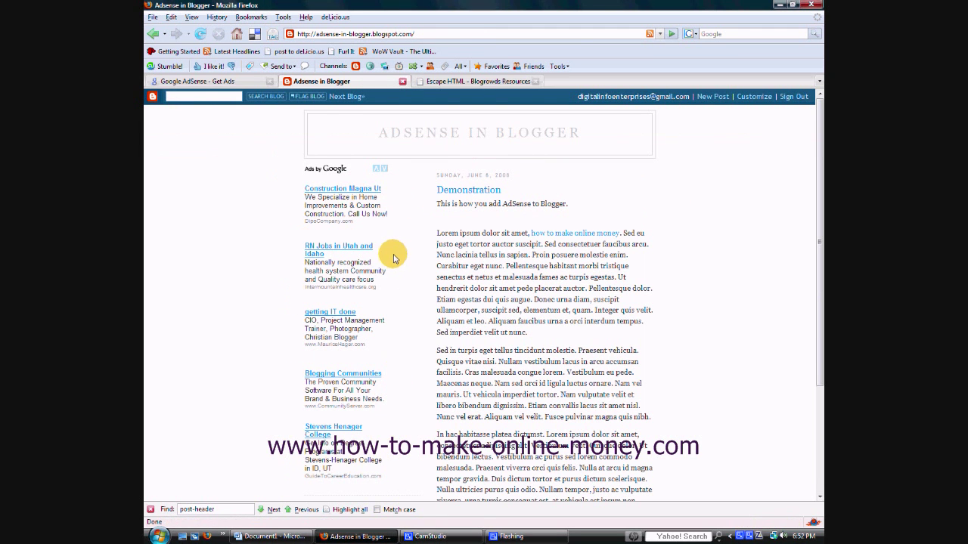
scroll(395, 260, down, 2)
scroll(396, 260, down, 3)
scroll(326, 409, up, 2)
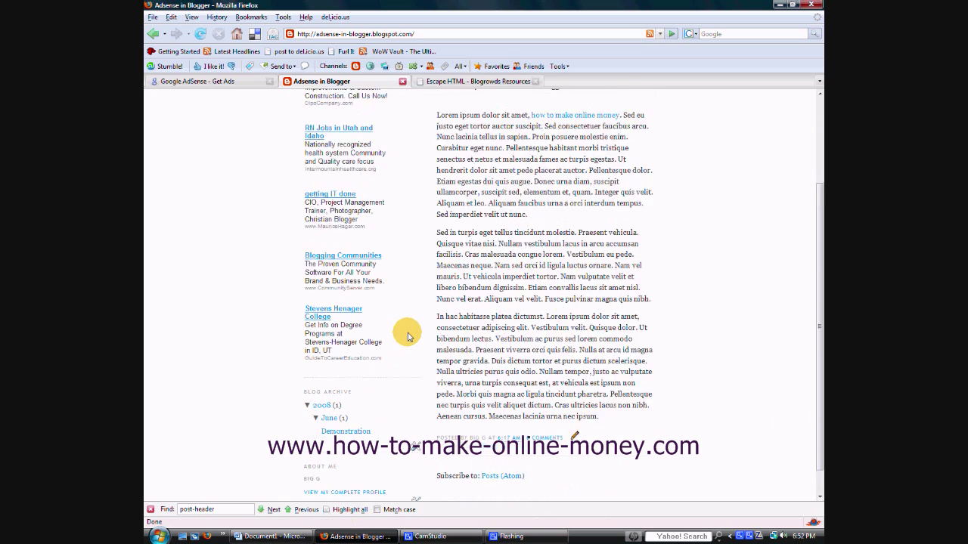
scroll(400, 378, up, 3)
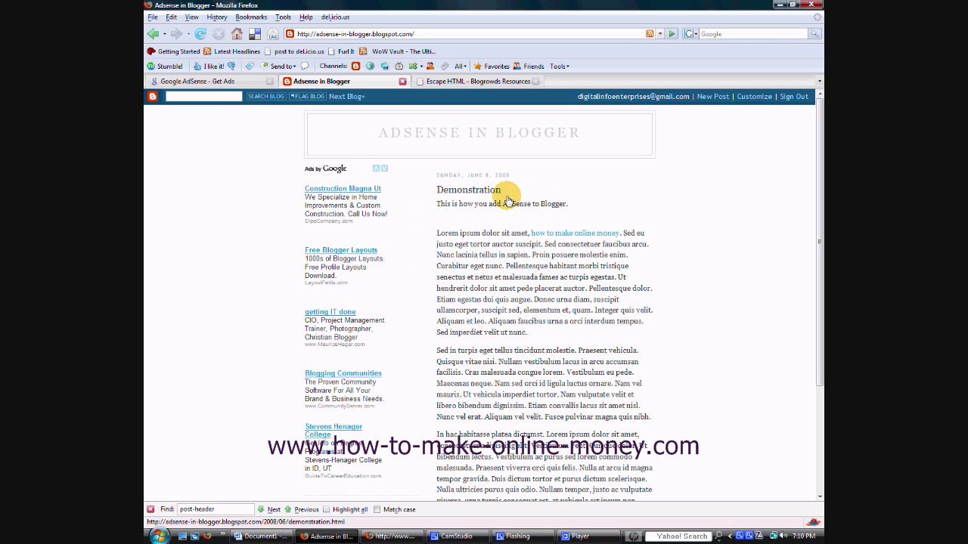
click(221, 80)
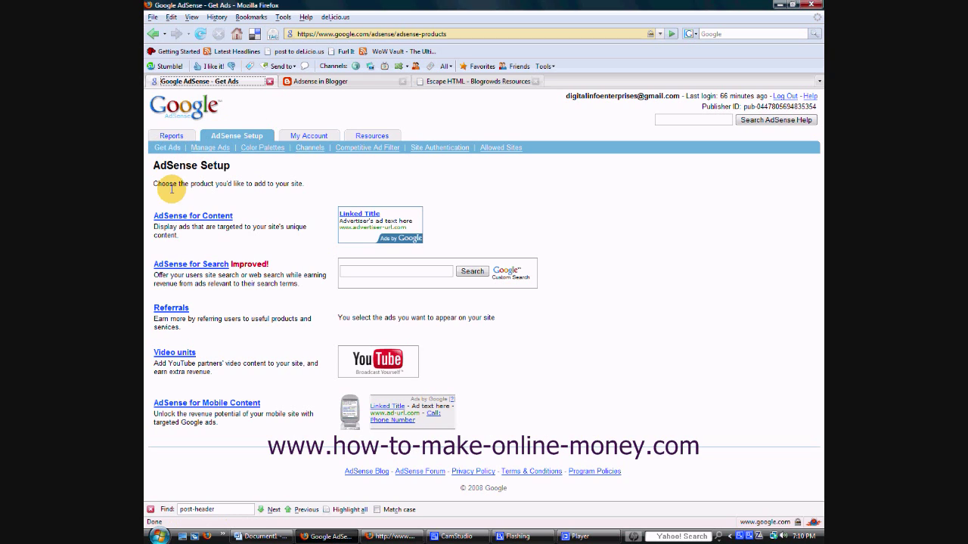
Step: Create an AdSense for Content unit in 336 x 280 Large Rectangle format, then return to the blog
click(213, 217)
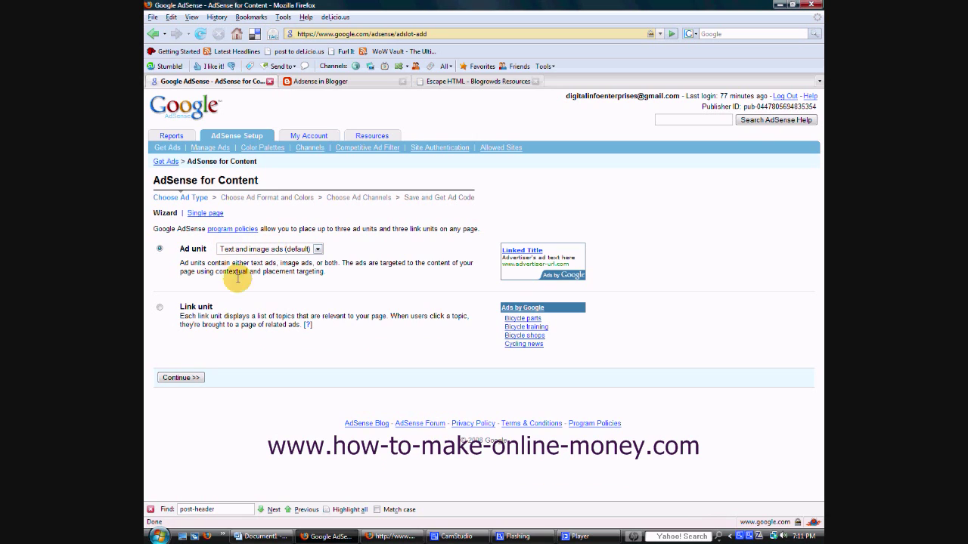
click(182, 378)
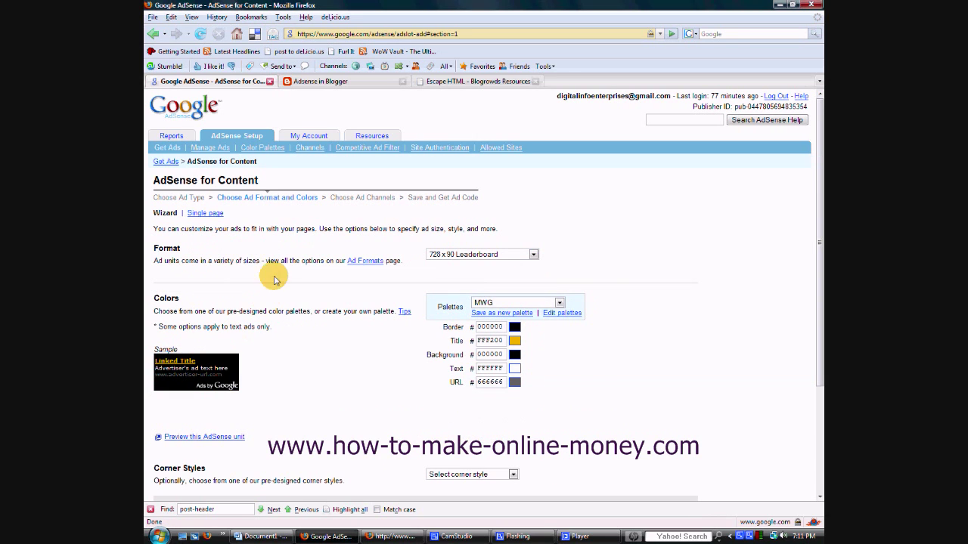
click(533, 255)
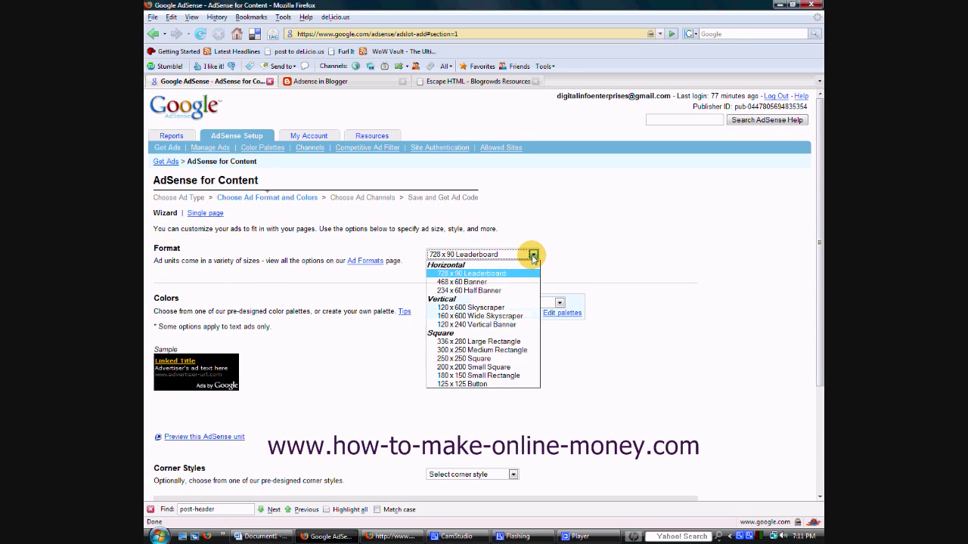
click(533, 257)
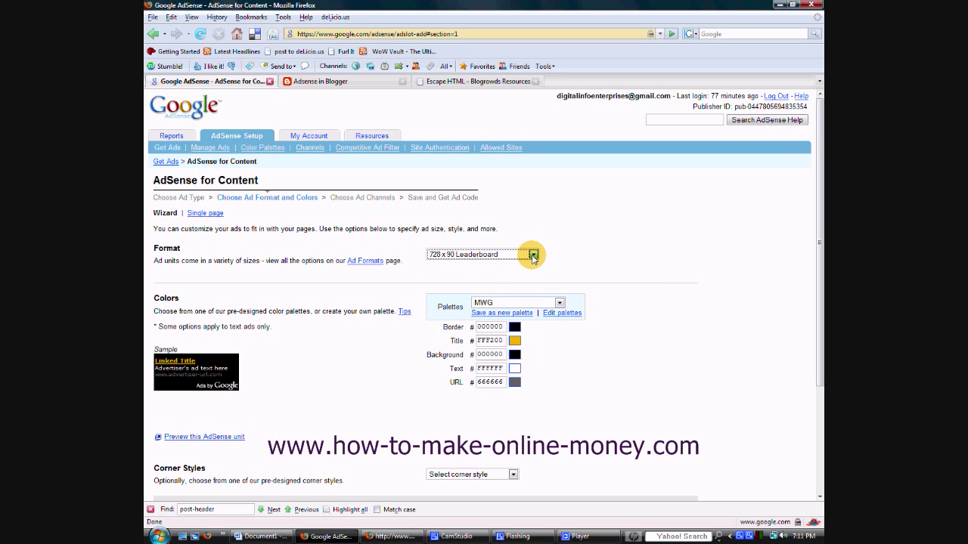
click(534, 257)
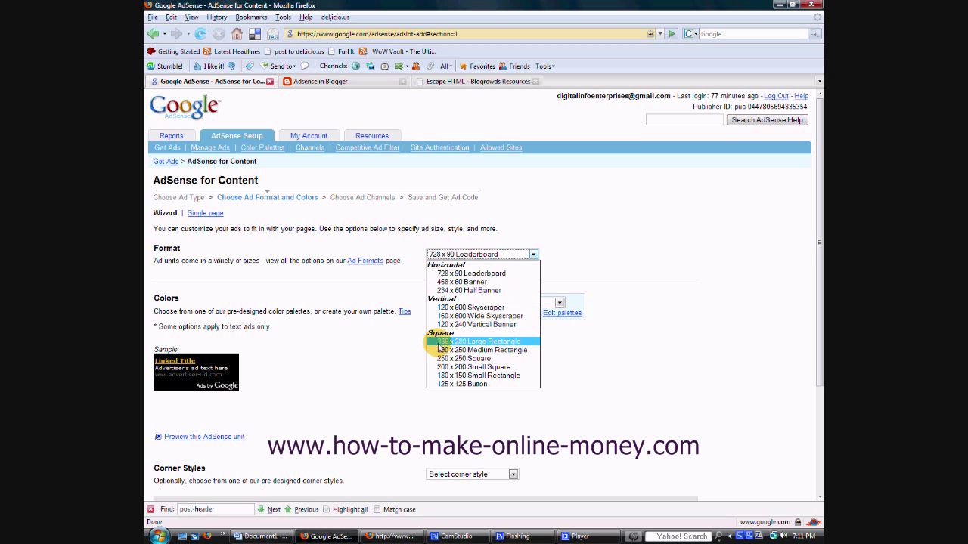
click(497, 344)
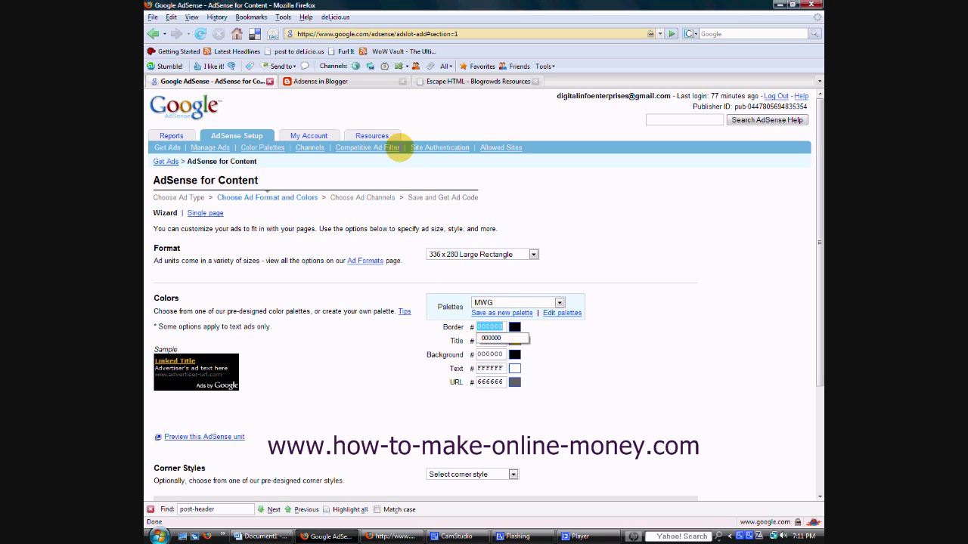
click(346, 82)
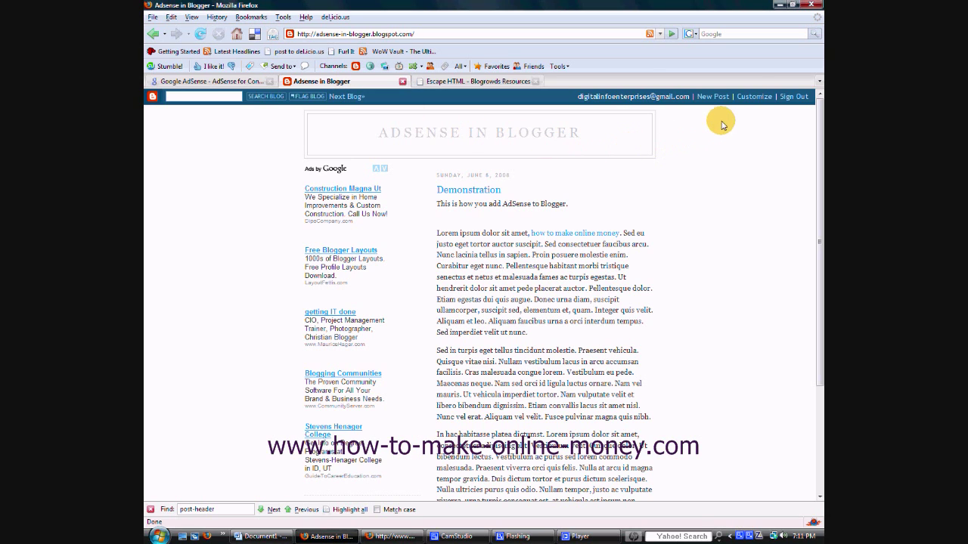
Step: Check the sidebar AdSense element's colour settings in Layout, then return to the AdSense wizard
click(754, 97)
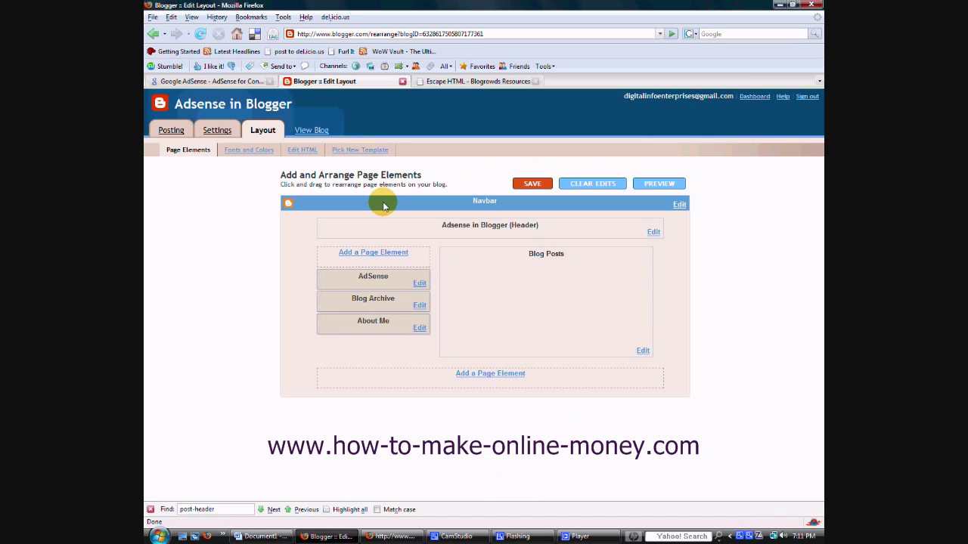
click(419, 284)
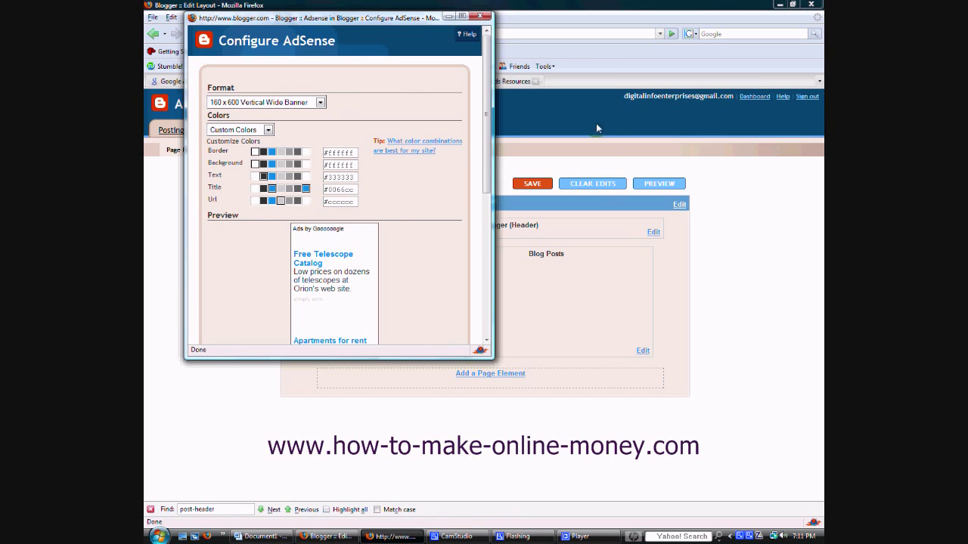
click(718, 194)
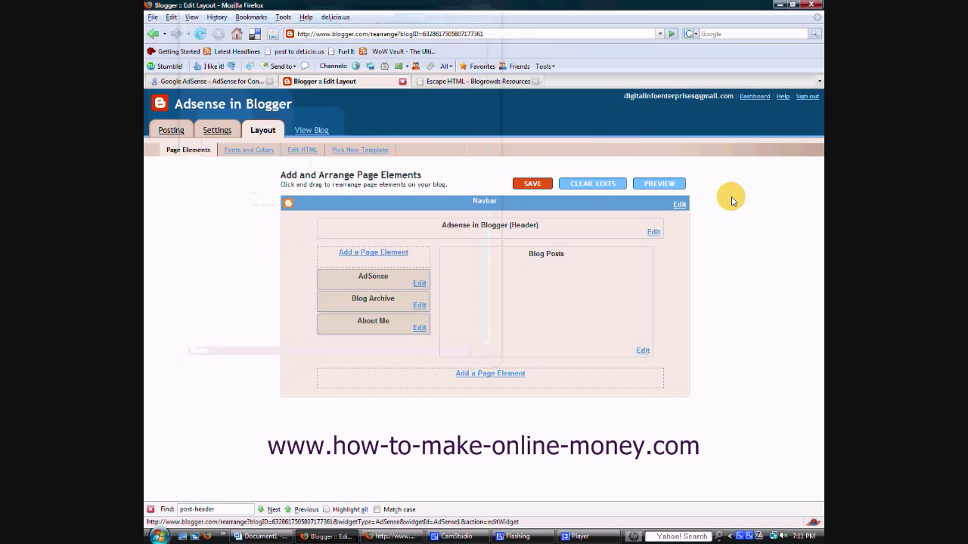
click(229, 81)
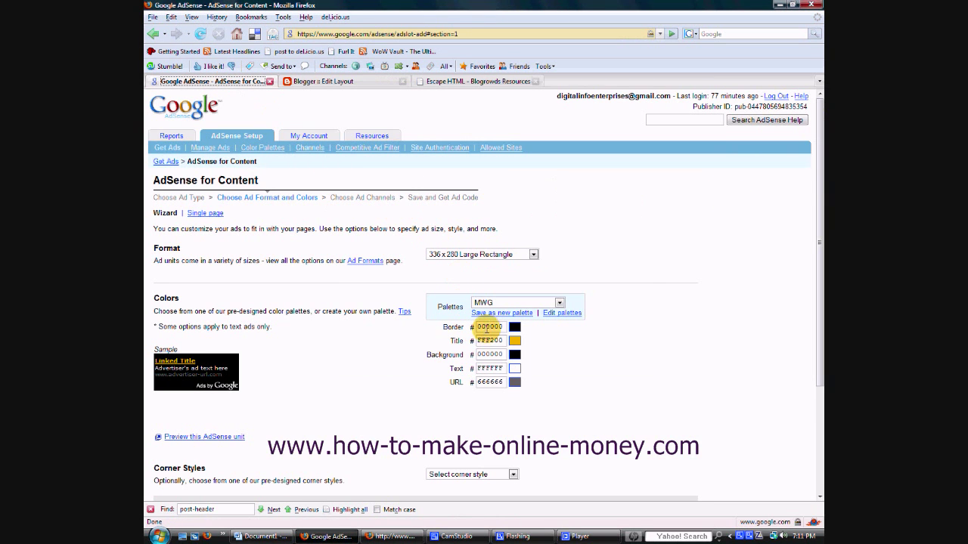
Step: Set the 336x280 ad's border and background colours to white (FFFFFF)
double_click(488, 327)
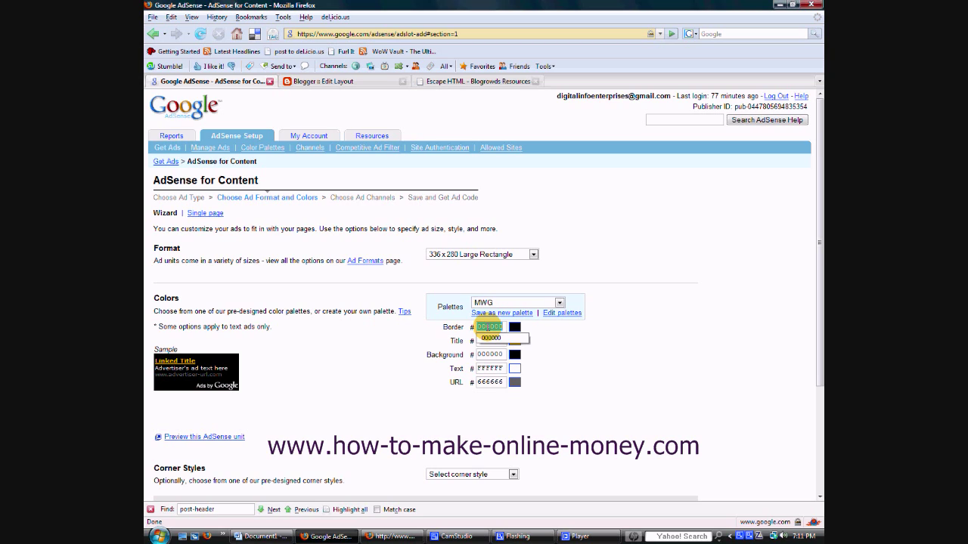
text(ffffff)
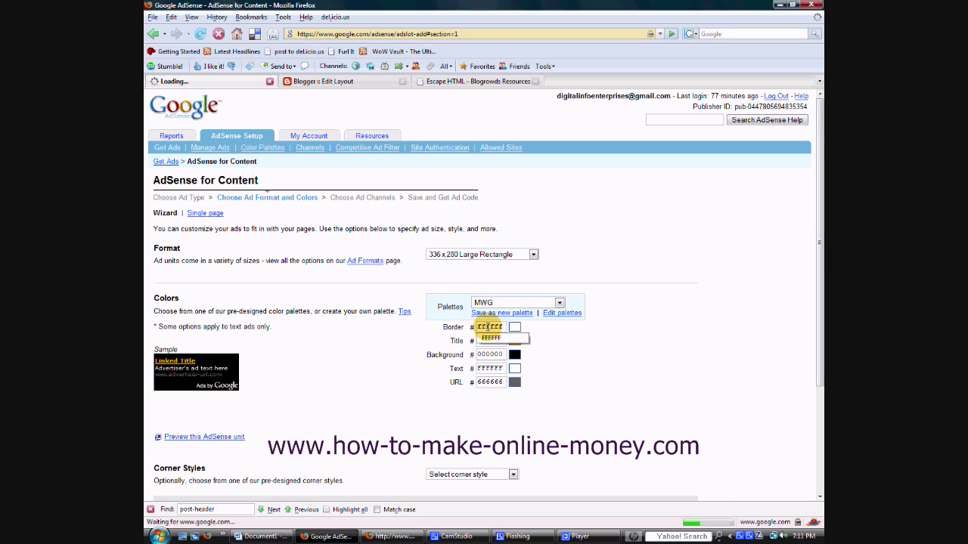
key(Tab)
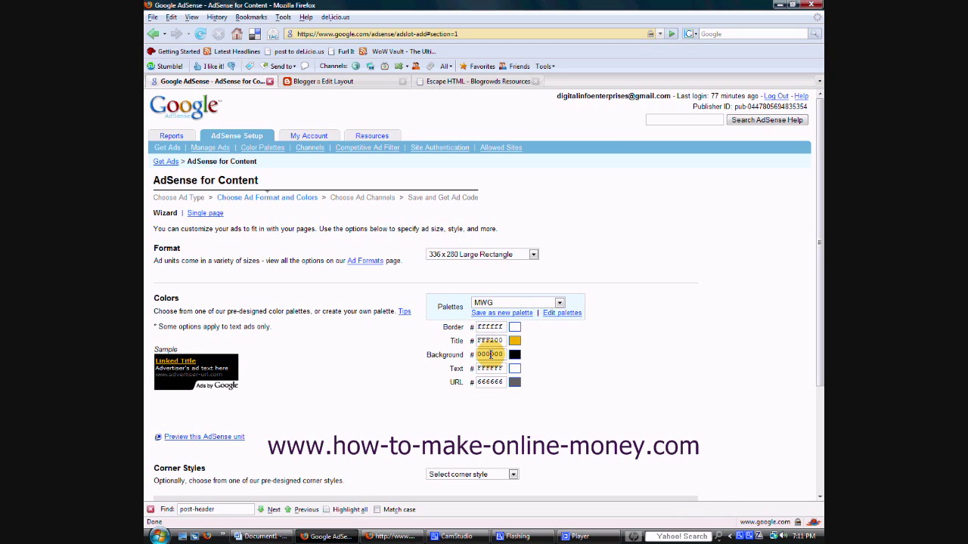
double_click(489, 354)
text(ffffff)
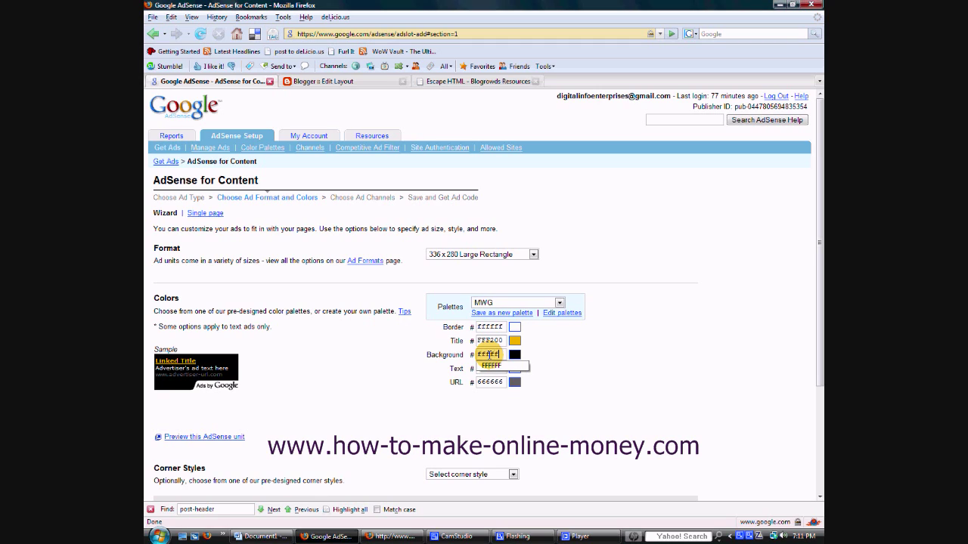
click(491, 361)
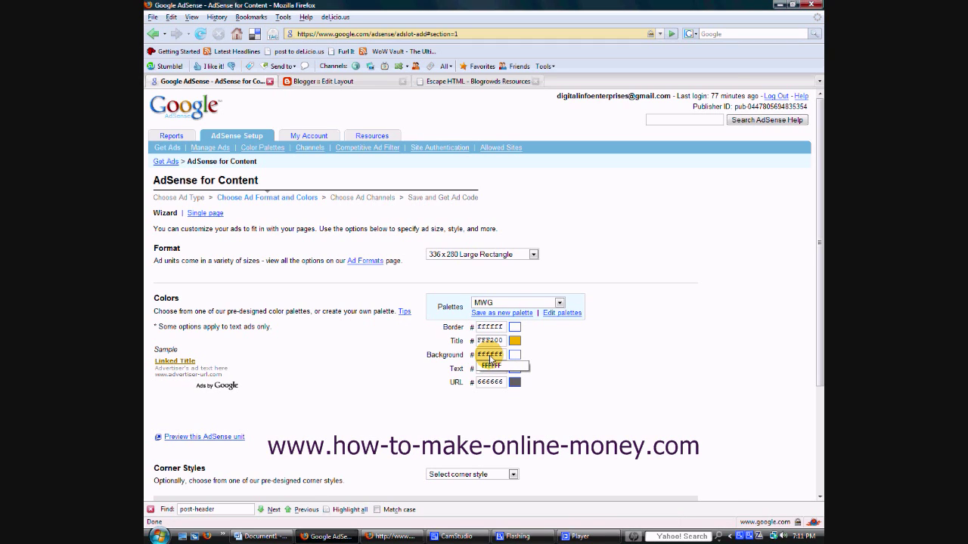
click(490, 382)
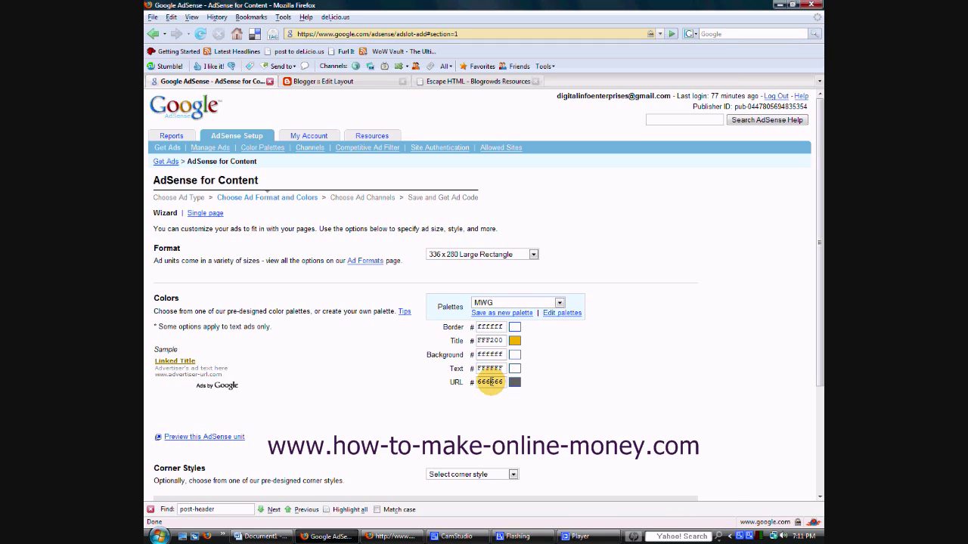
Step: Set text colour 333333 and title colour 0066cc, then advance to channel selection
double_click(490, 368)
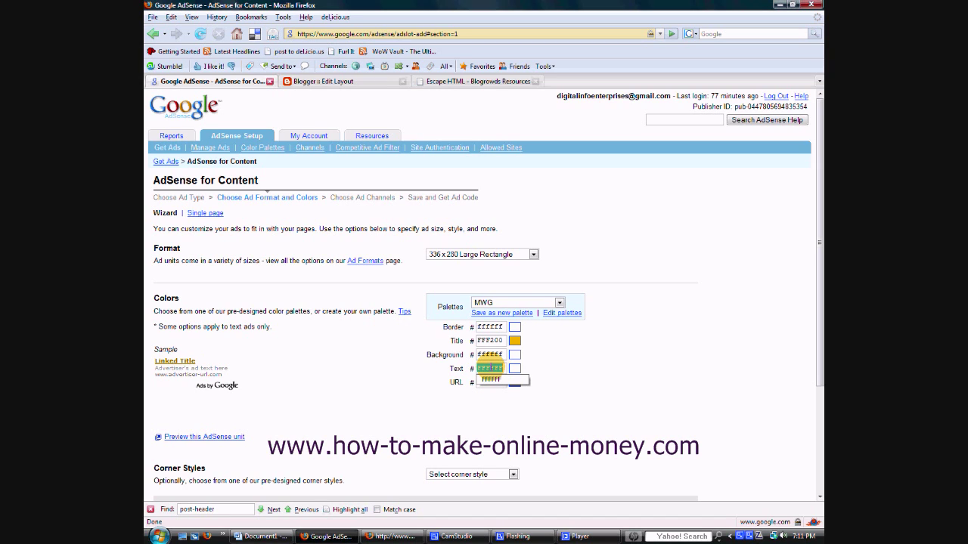
text(333333)
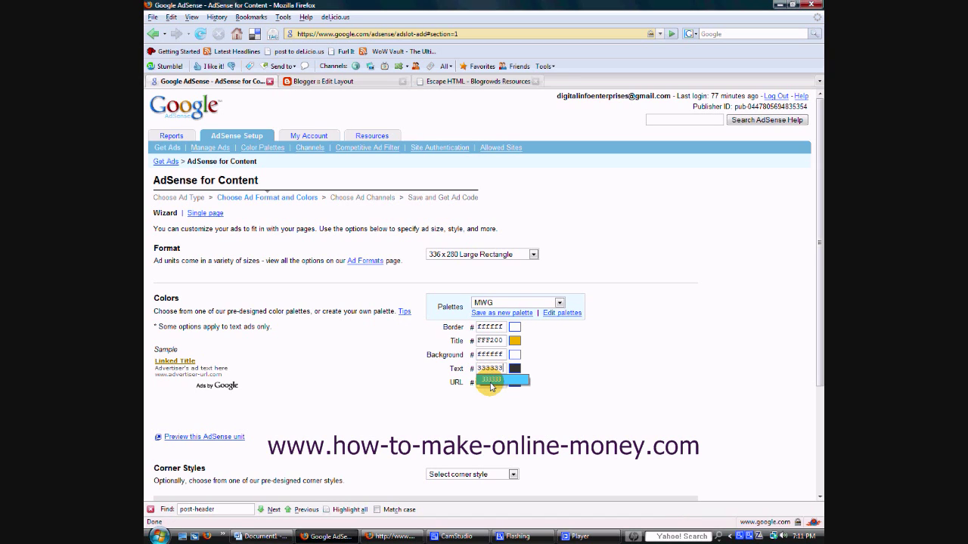
double_click(488, 340)
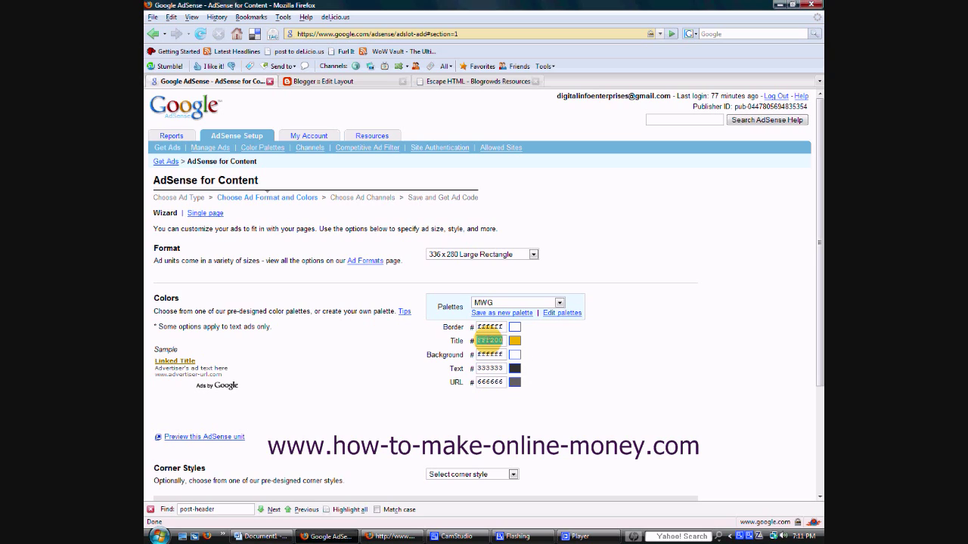
text(0066cc)
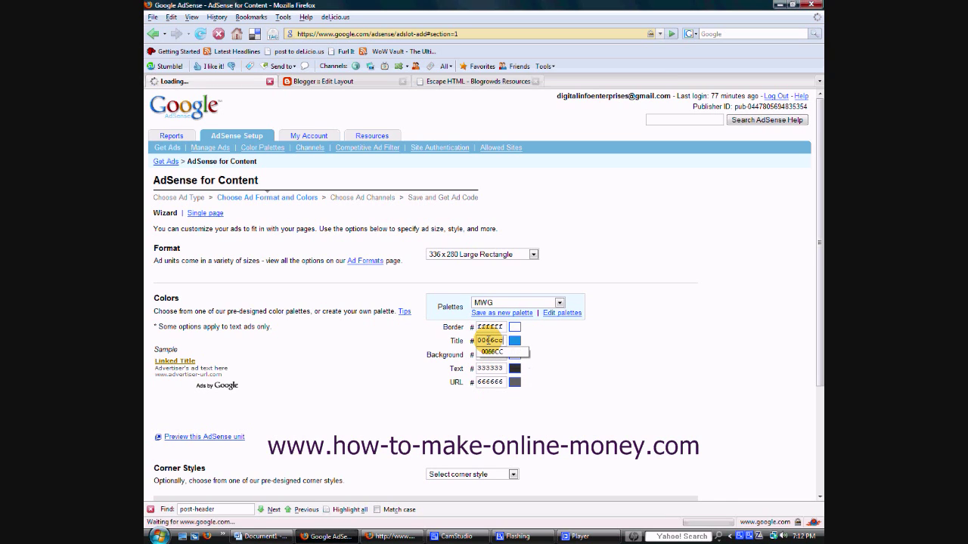
click(486, 382)
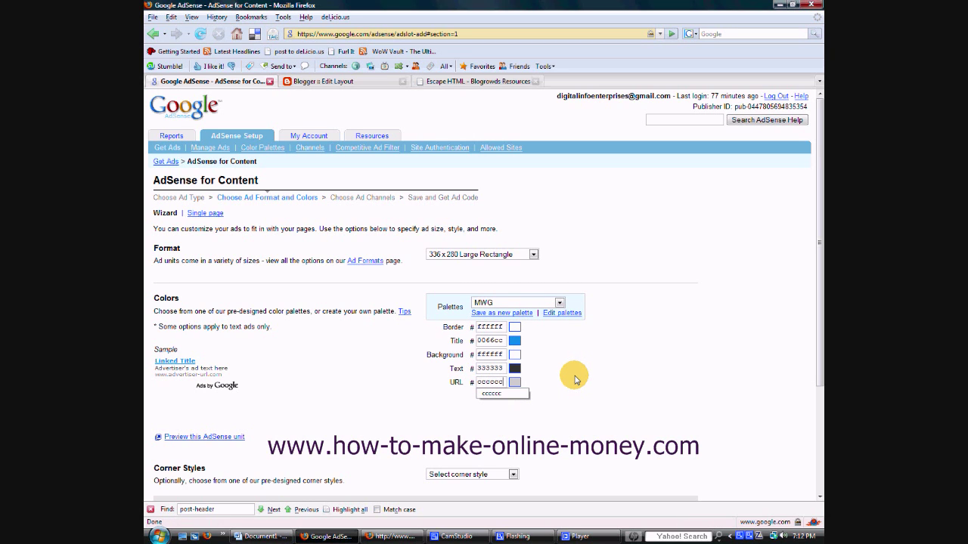
drag(817, 270, 818, 346)
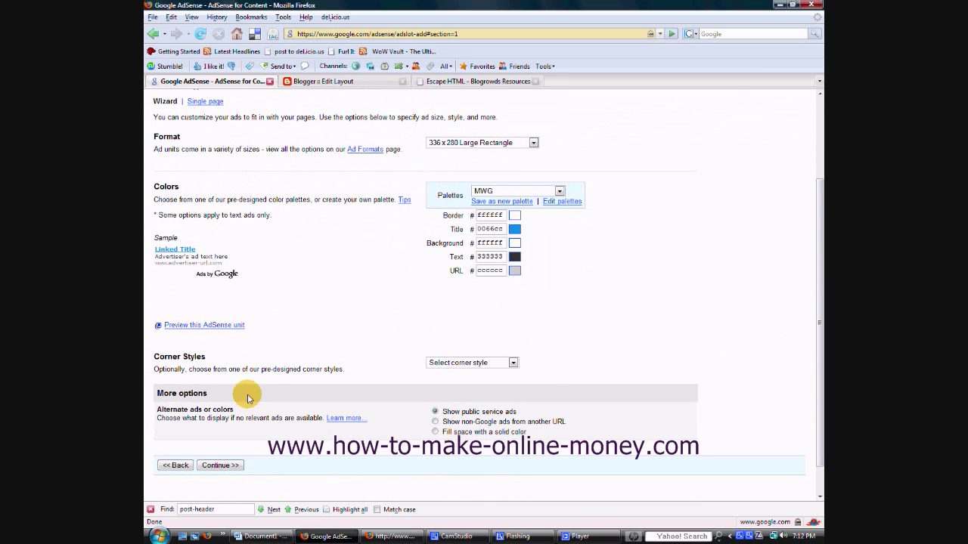
click(220, 465)
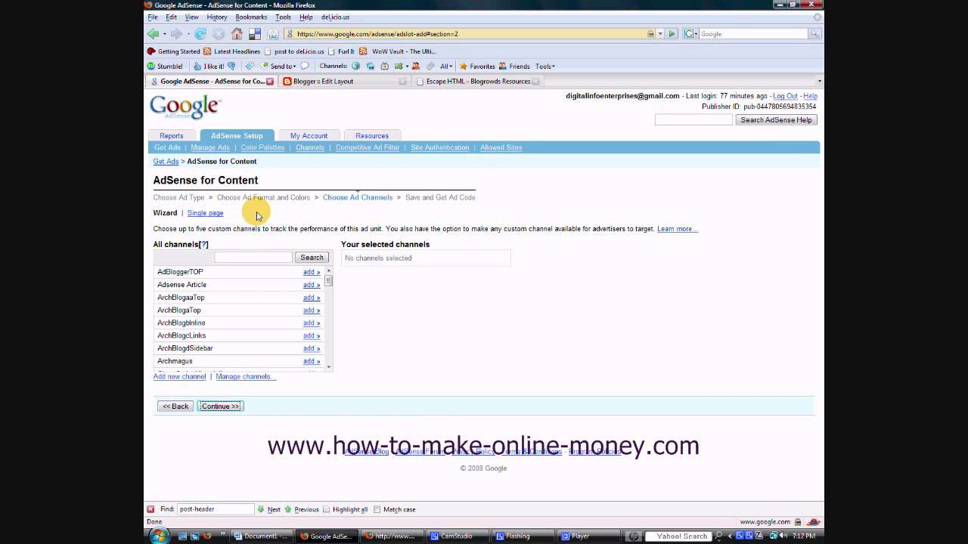
Step: Skip channels, save the 336x280 ad unit, and select all its generated code
click(219, 409)
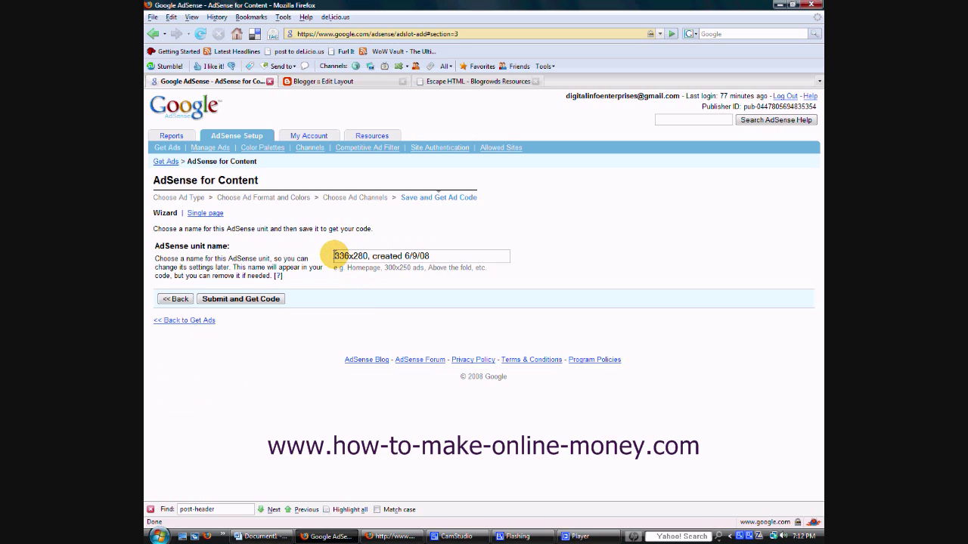
click(242, 299)
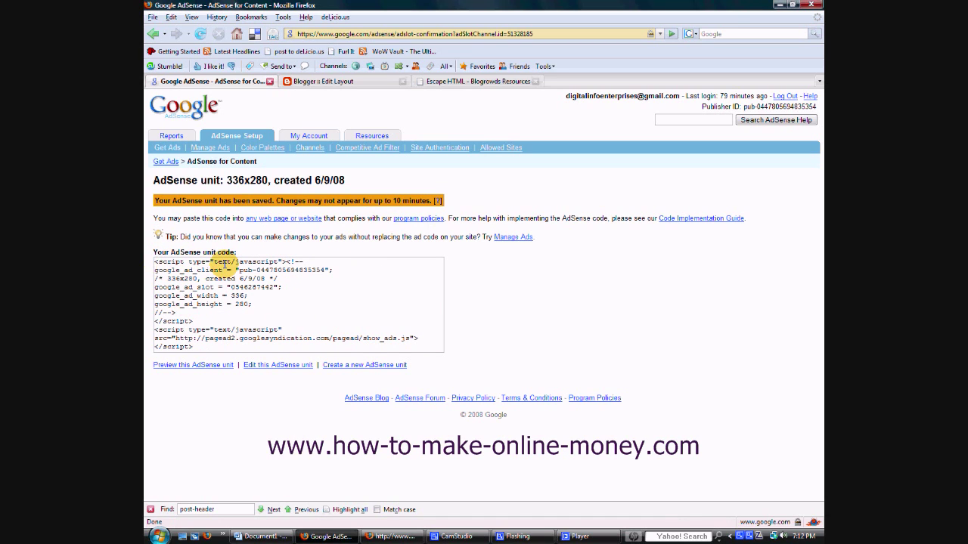
click(231, 266)
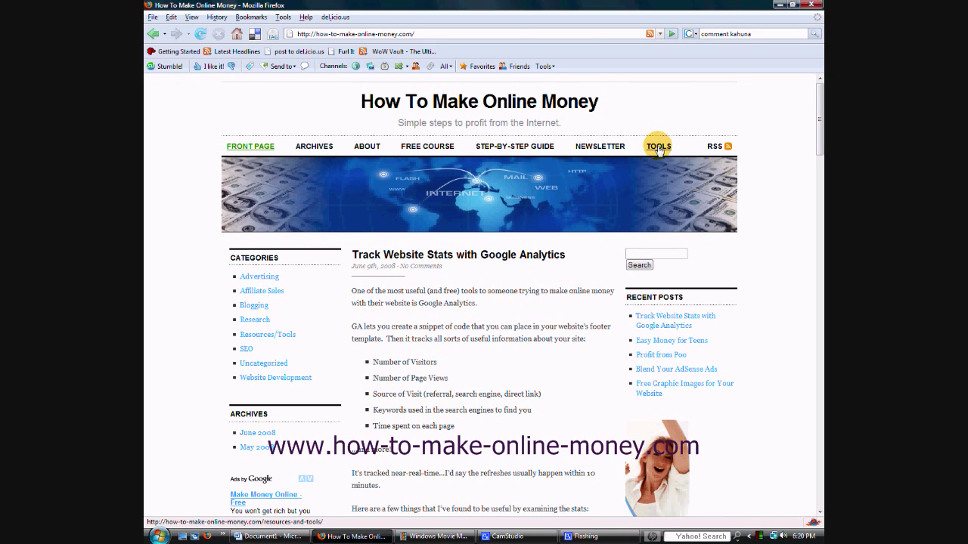
Step: Open the site's Resources and Tools page and scroll to the Adsense HTML Converter link
click(660, 148)
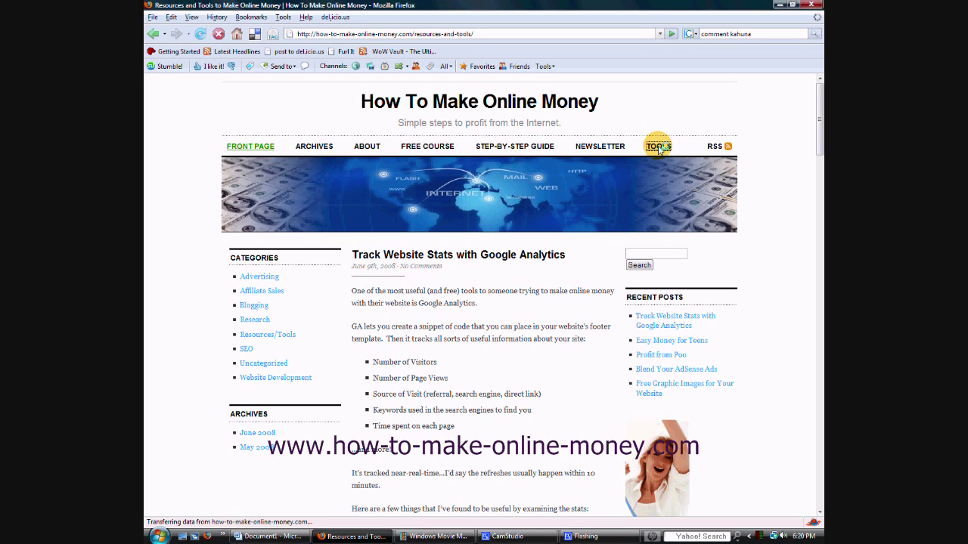
scroll(480, 336, down, 2)
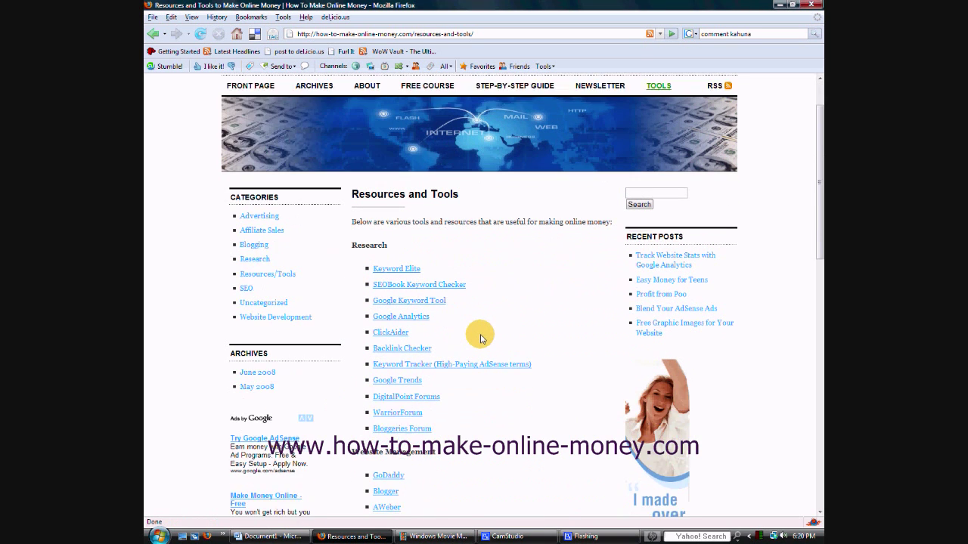
scroll(479, 335, down, 5)
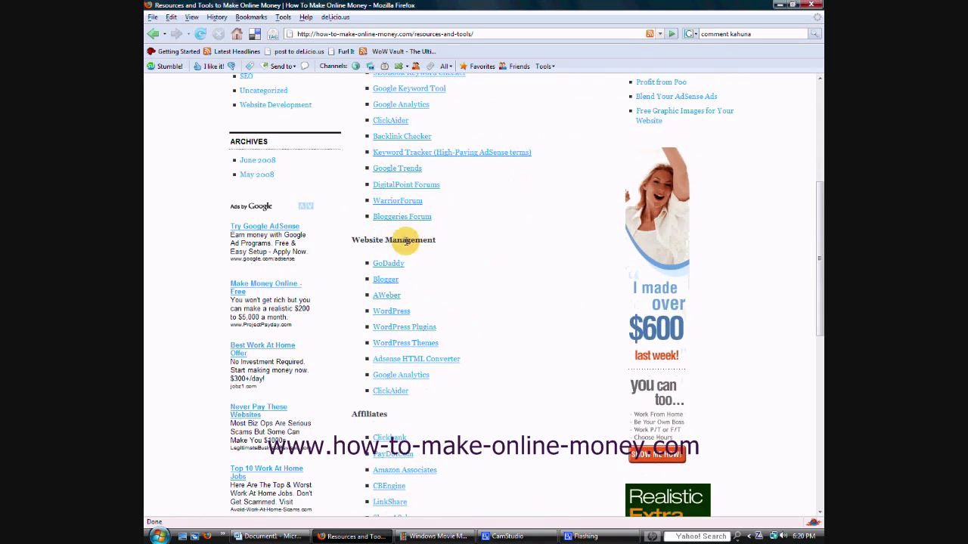
scroll(481, 288, down, 2)
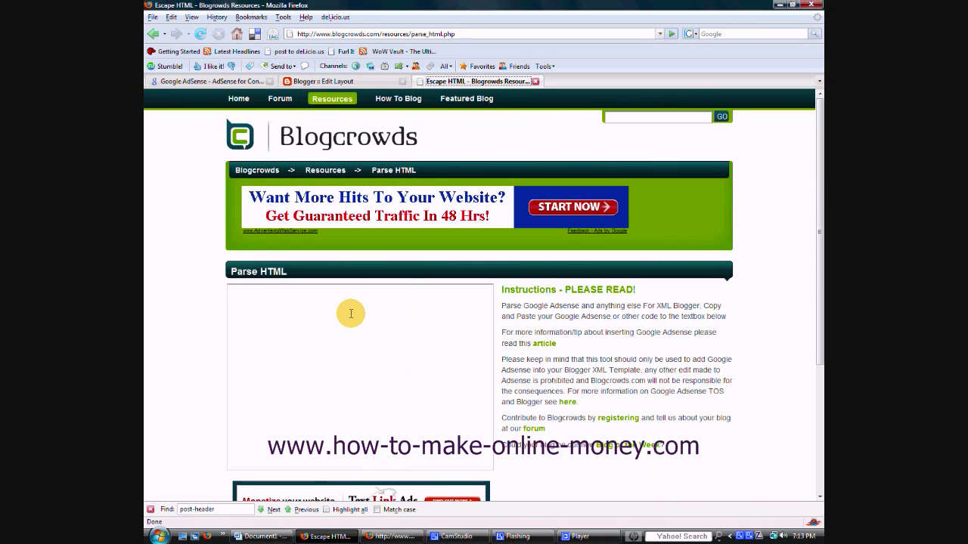
Step: Convert the pasted 336x280 AdSense code to escaped HTML in Parse HTML and select the result
key(ctrl+v)
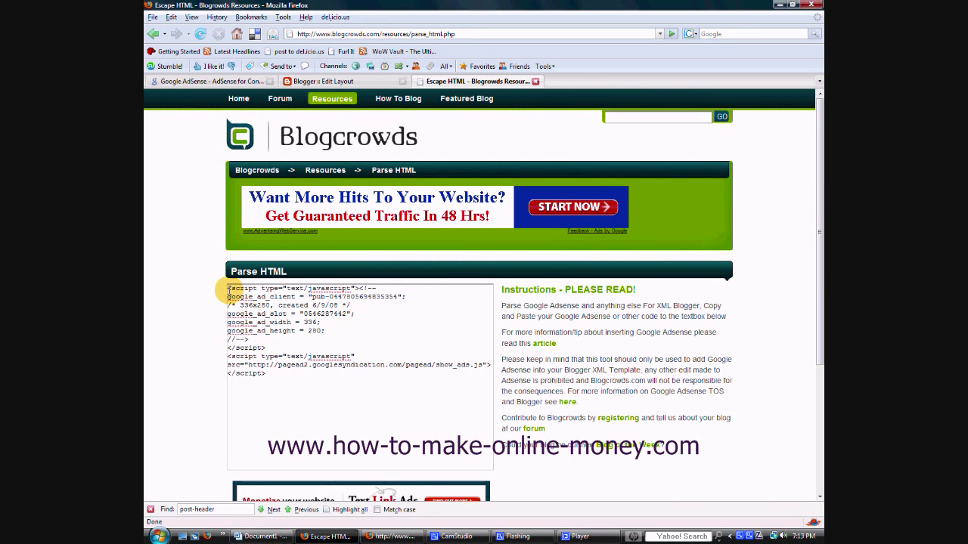
drag(819, 217, 818, 266)
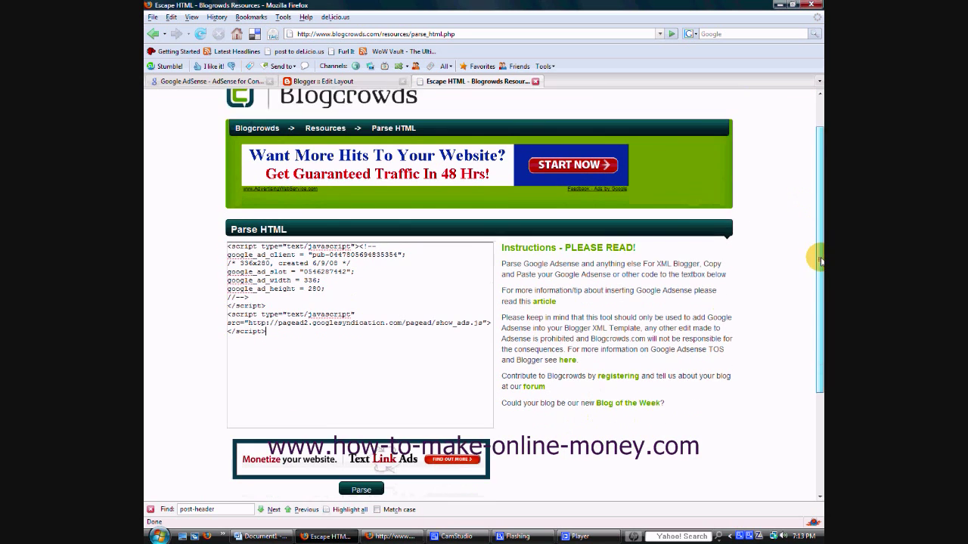
click(359, 457)
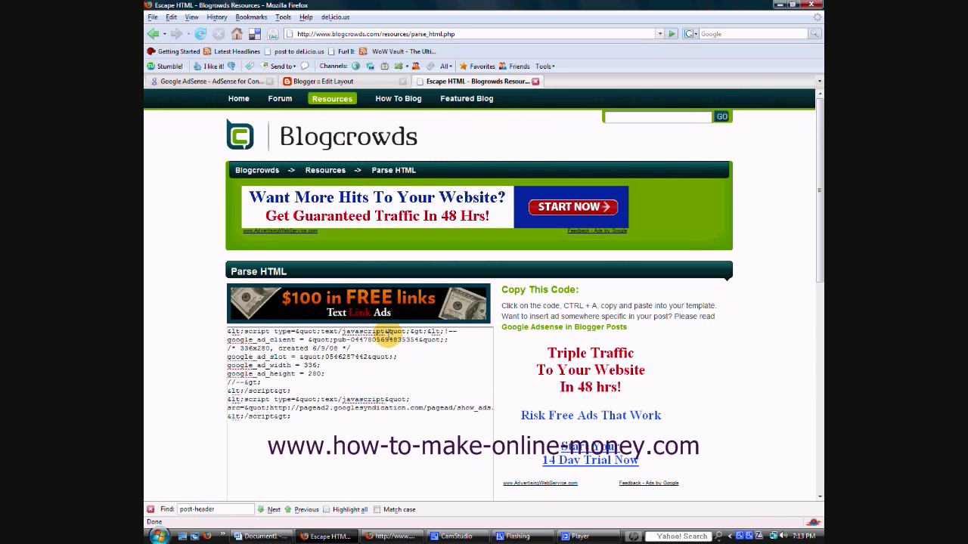
click(315, 422)
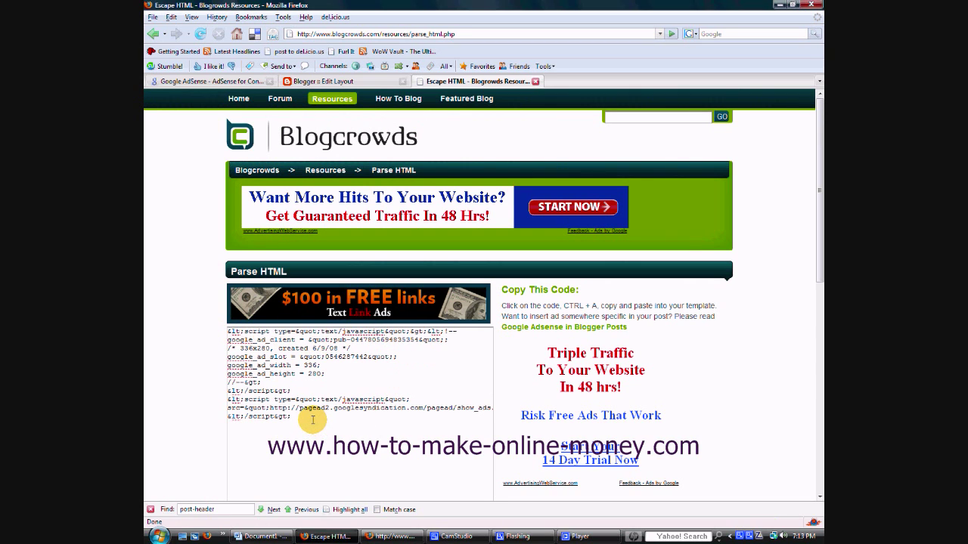
drag(312, 420, 217, 330)
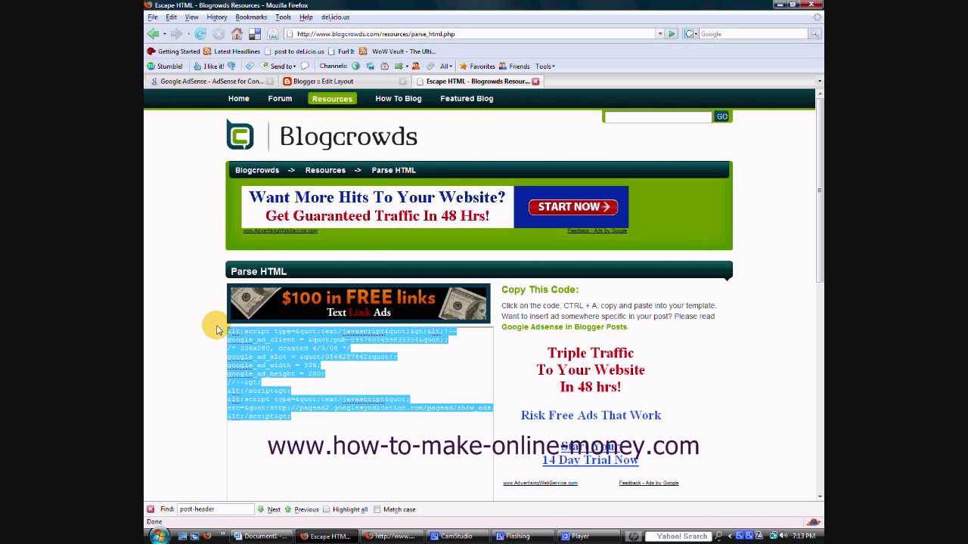
click(314, 82)
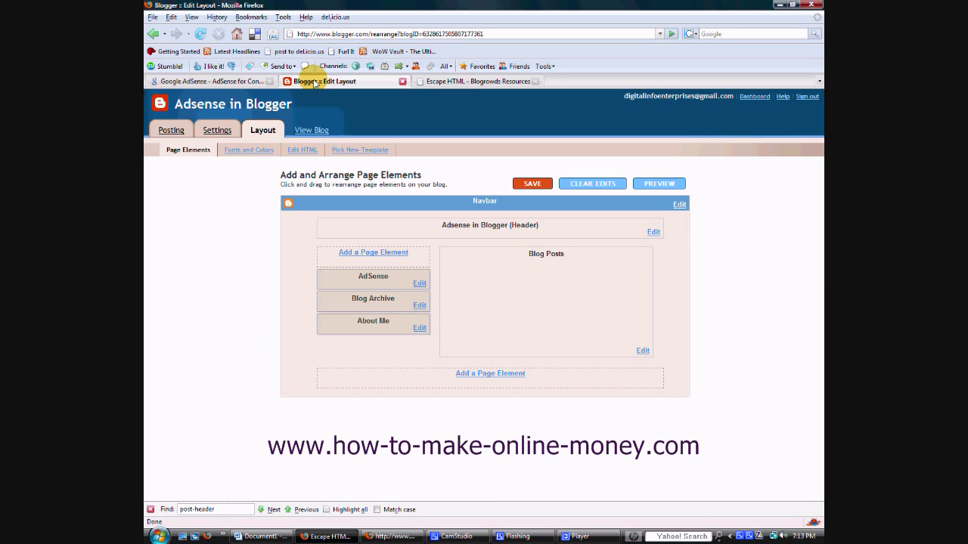
Step: Paste the escaped ad code below post-header-line-1 in the expanded template and save it
click(302, 151)
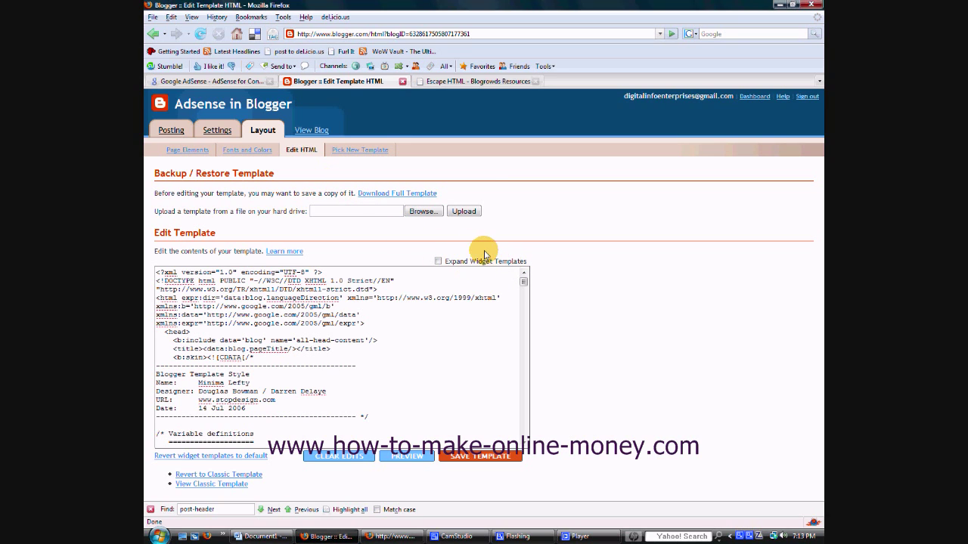
click(438, 262)
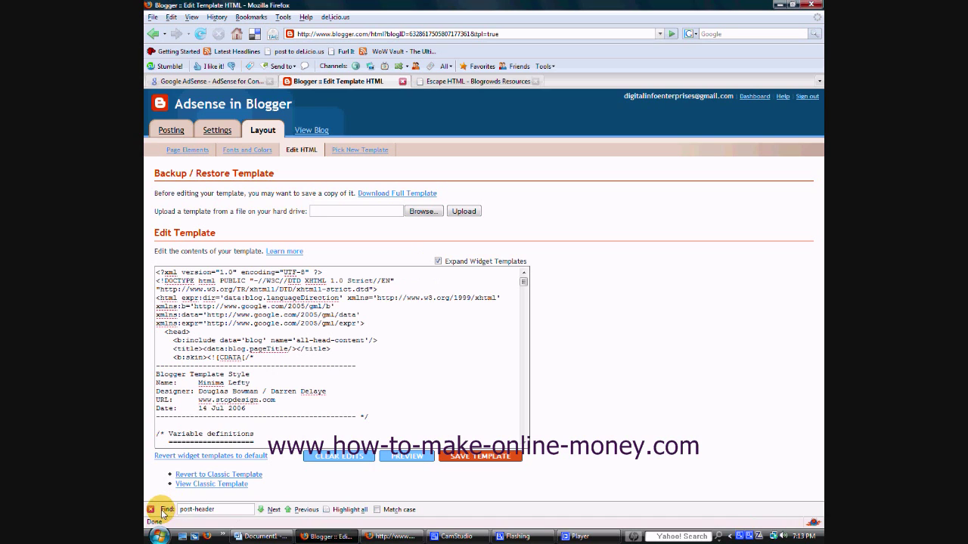
click(269, 510)
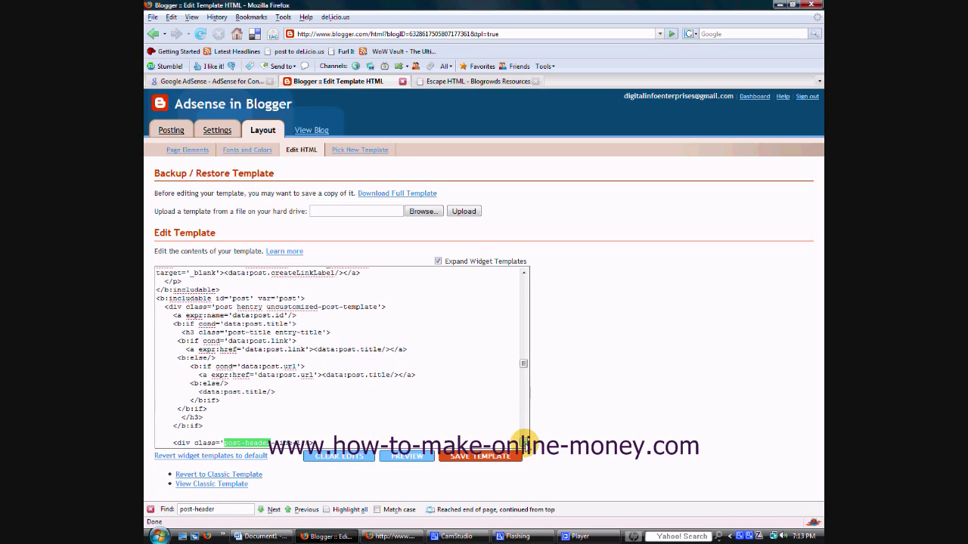
scroll(523, 442, down, 3)
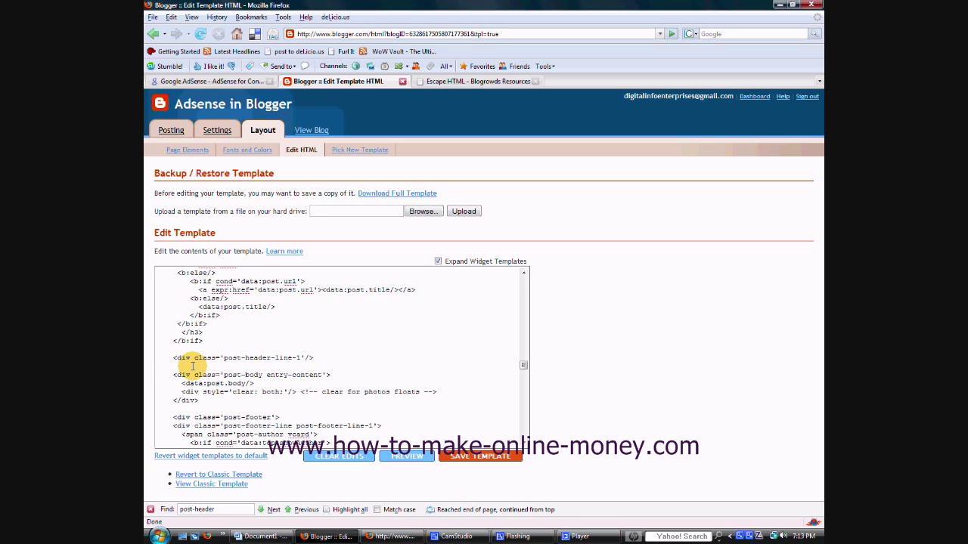
key(ctrl+v)
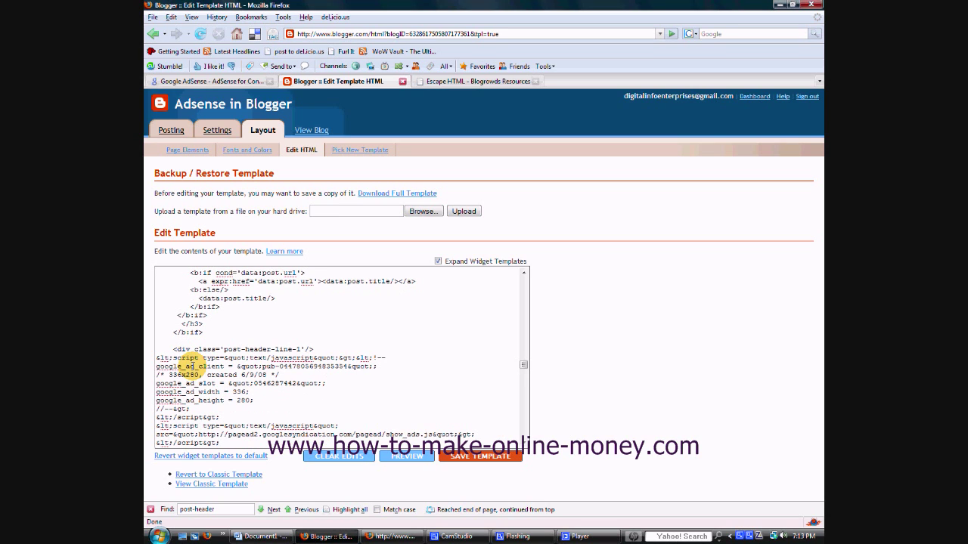
click(481, 460)
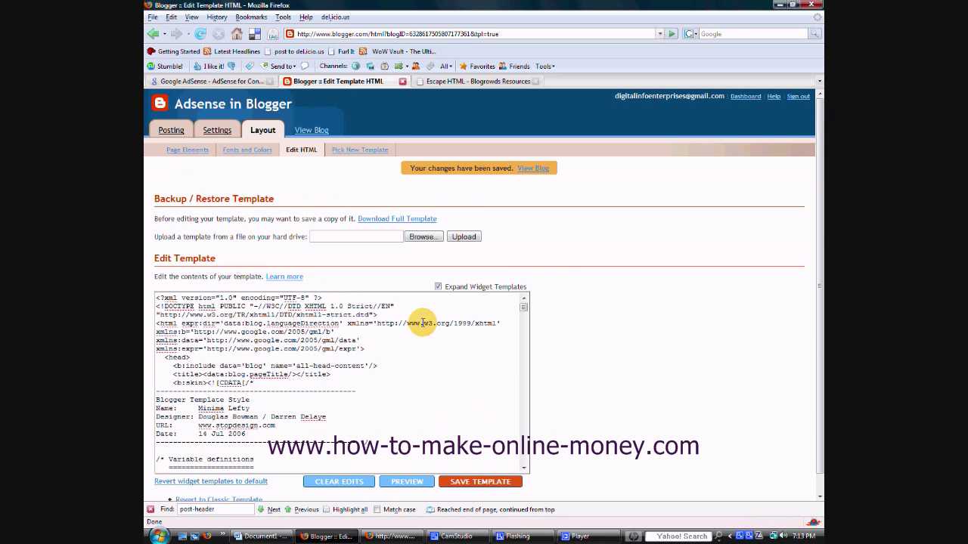
Step: View the live blog and scroll to confirm the ad above the Demonstration post
click(533, 169)
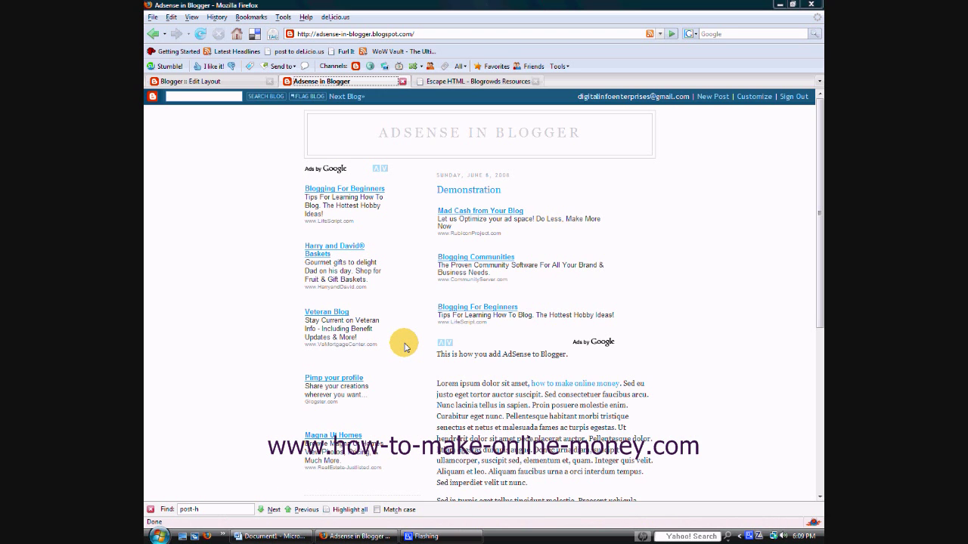
mouse_move(819, 201)
mouse_down()
mouse_move(820, 309)
mouse_move(817, 210)
mouse_up()
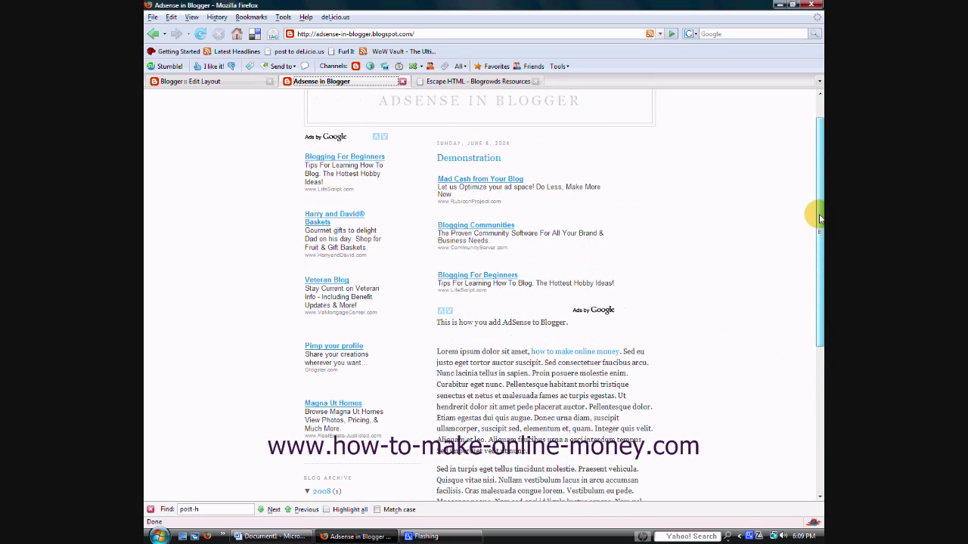